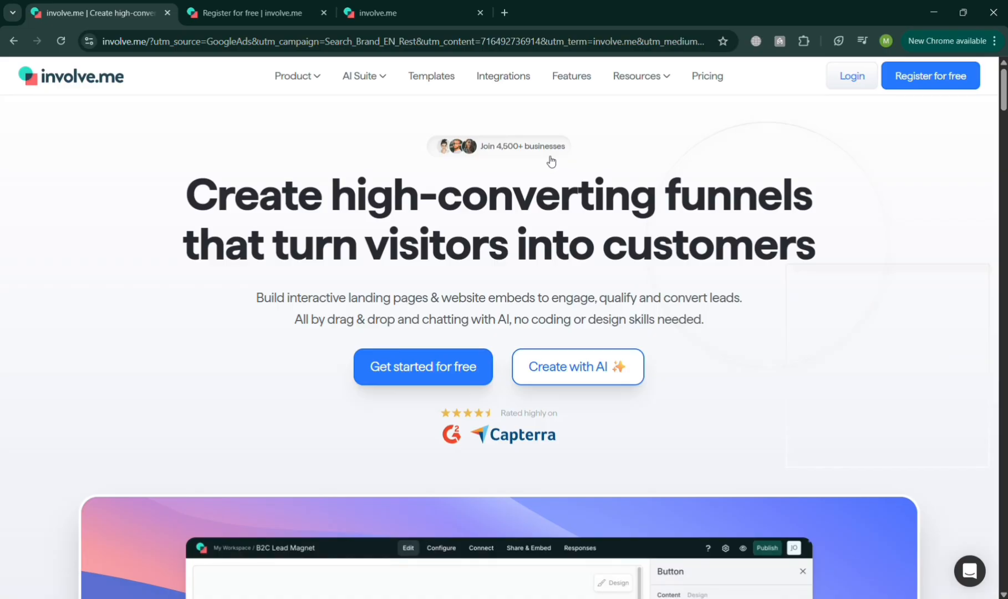
# Look through the involve.me homepage from the hero section down to the footer and return to its start
pyautogui.scroll(-12, 551, 161)
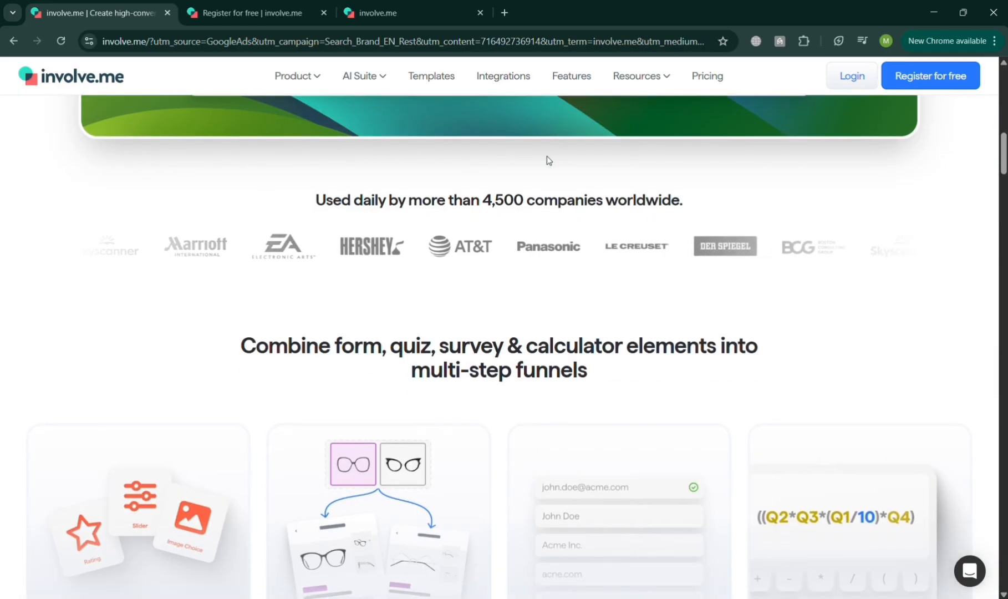
pyautogui.scroll(-6, 547, 161)
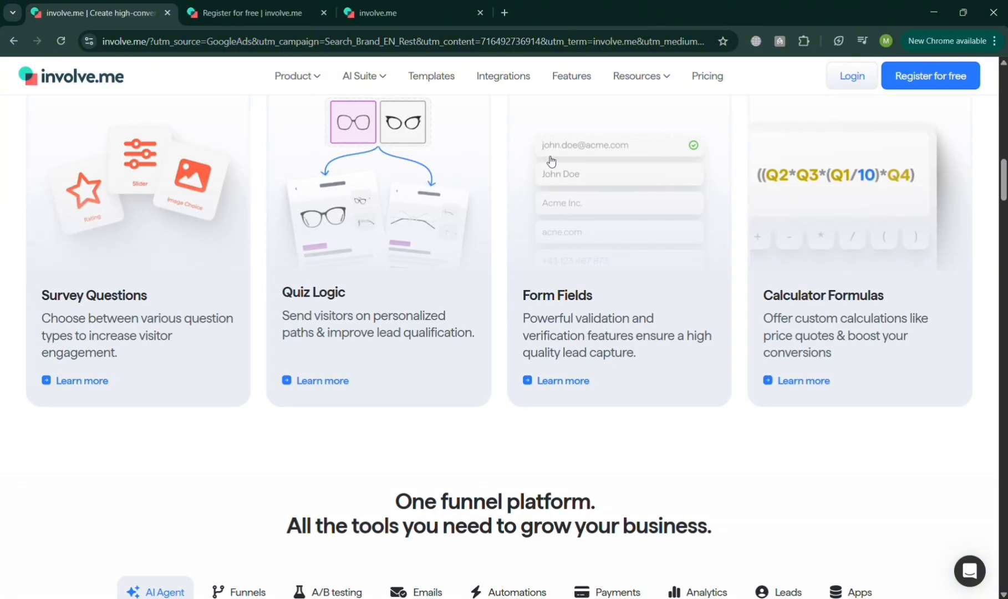
pyautogui.scroll(-6, 551, 160)
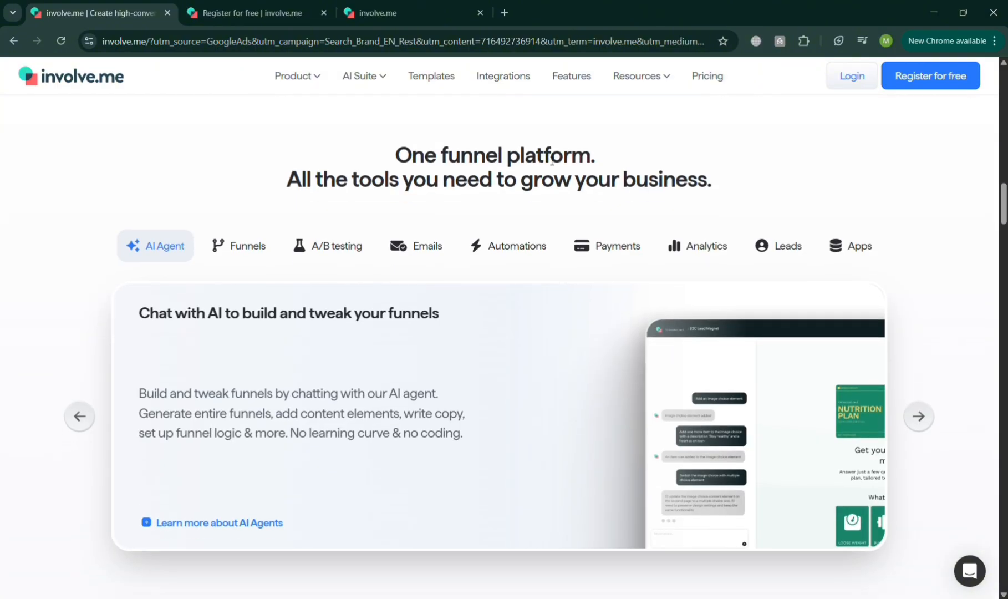
pyautogui.scroll(-20, 552, 160)
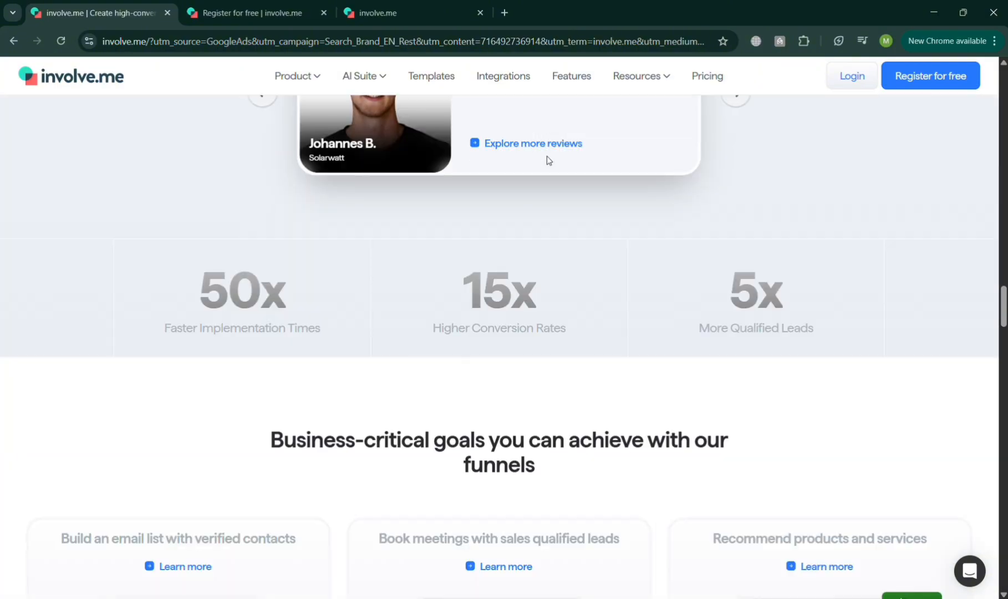
pyautogui.scroll(-11, 547, 160)
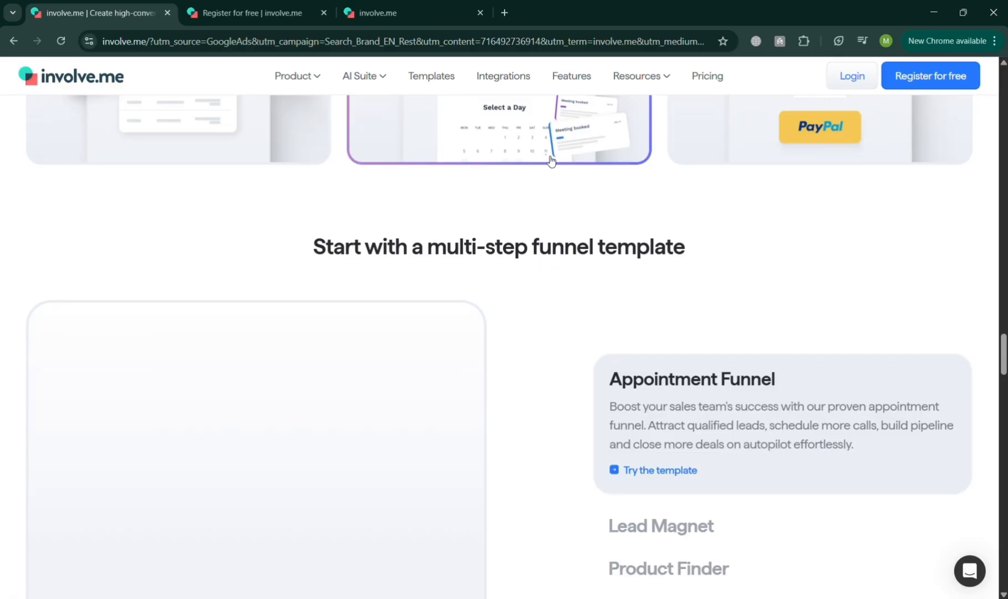
pyautogui.scroll(-20, 550, 160)
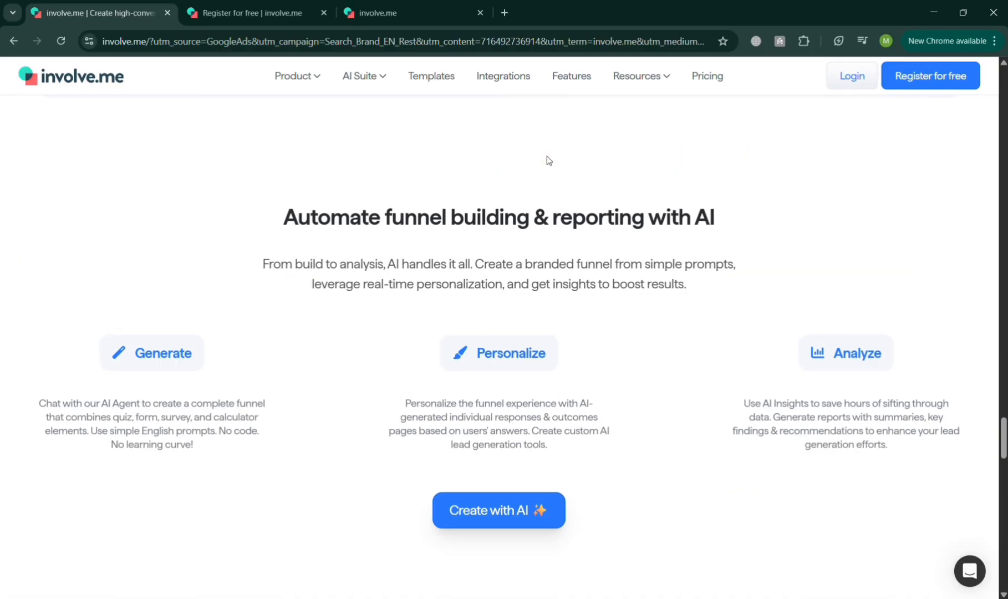
pyautogui.scroll(-18, 546, 160)
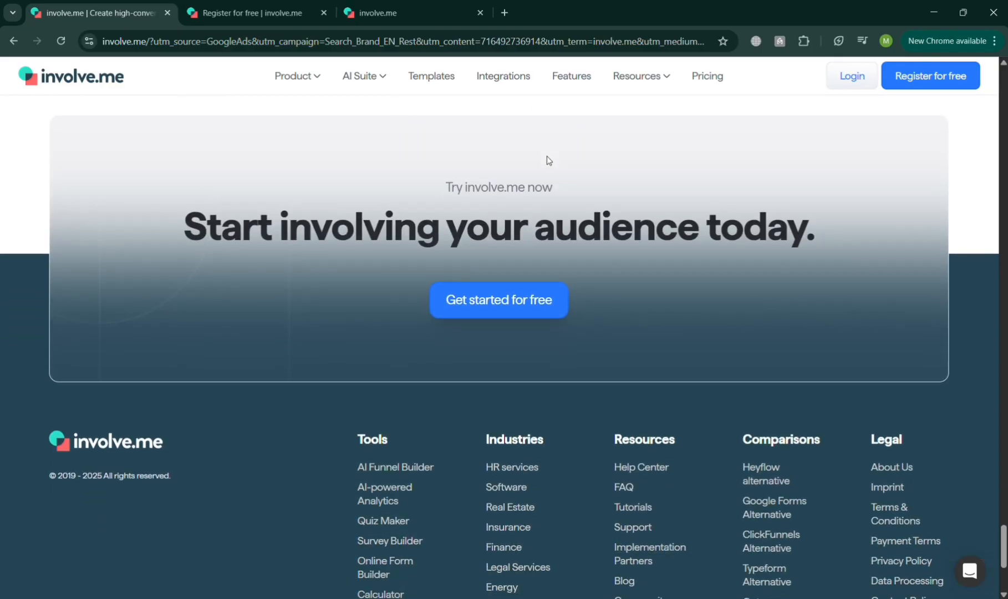
pyautogui.scroll(17, 547, 160)
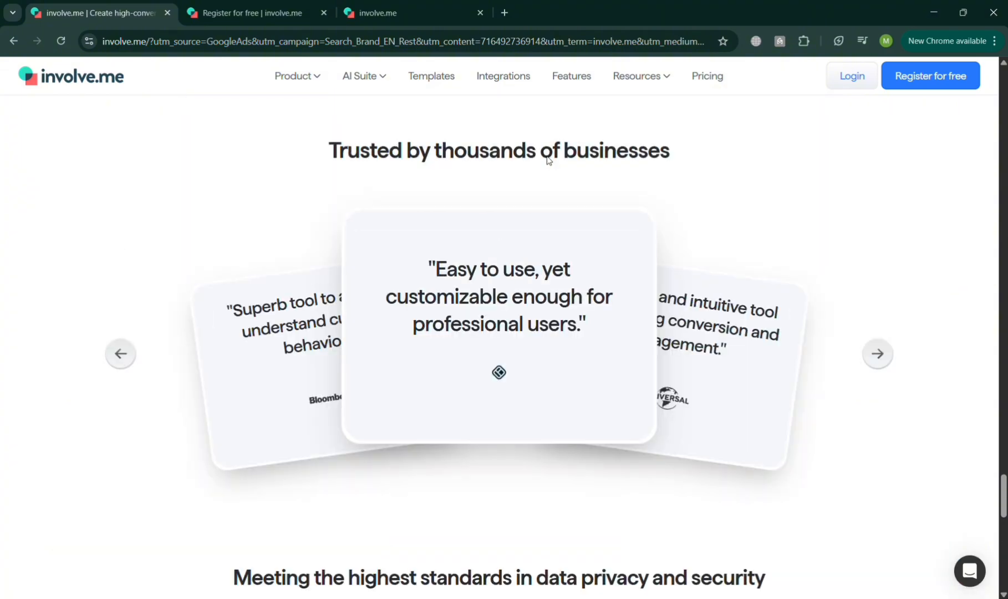
pyautogui.scroll(20, 548, 161)
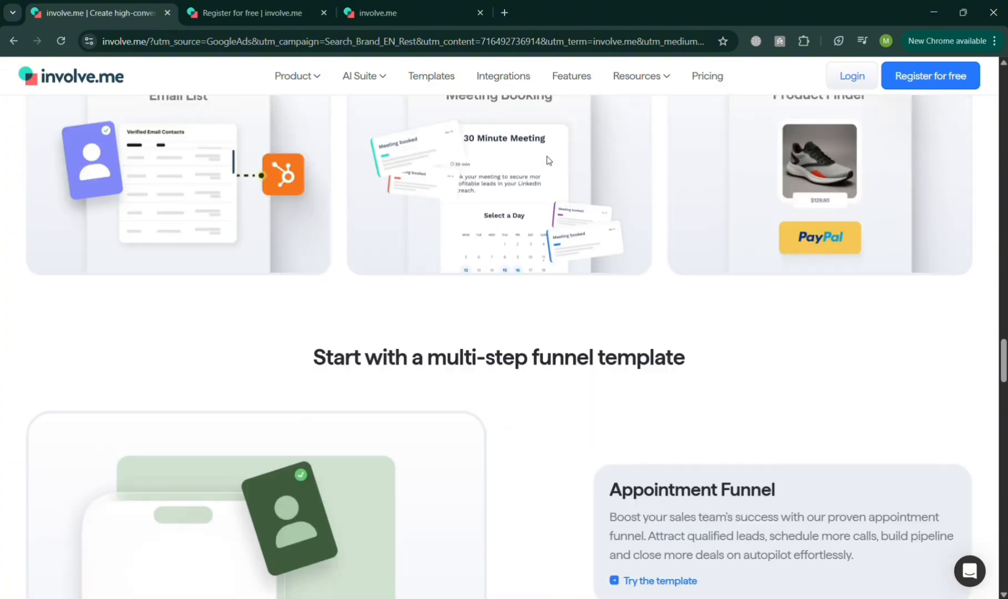
pyautogui.scroll(20, 548, 160)
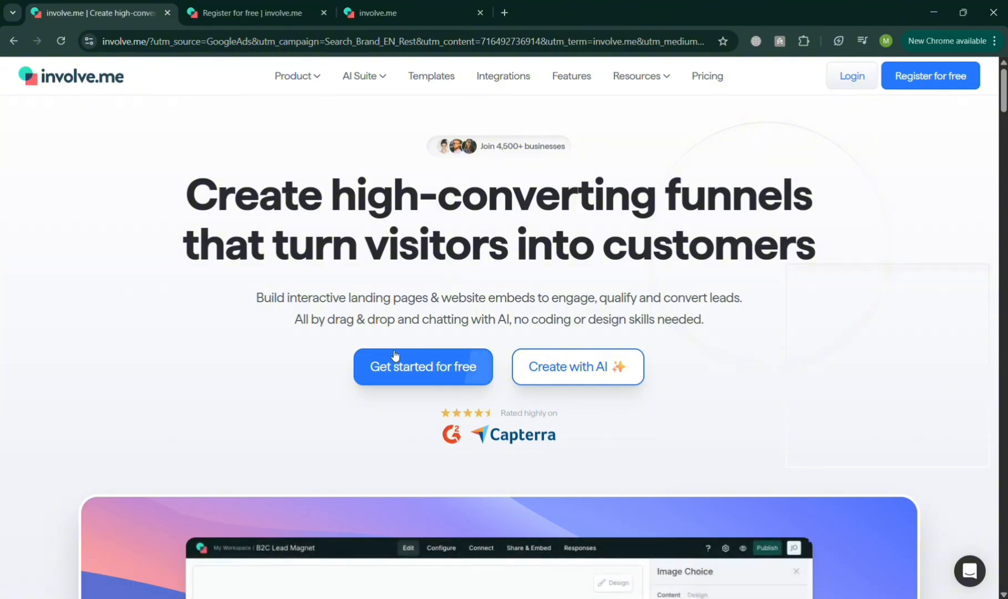
# Complete the account setup with Ecommerce & Retail, company size 11-50 and the goal Grow your email list, choosing a template for the first funnel
pyautogui.click(290, 4)
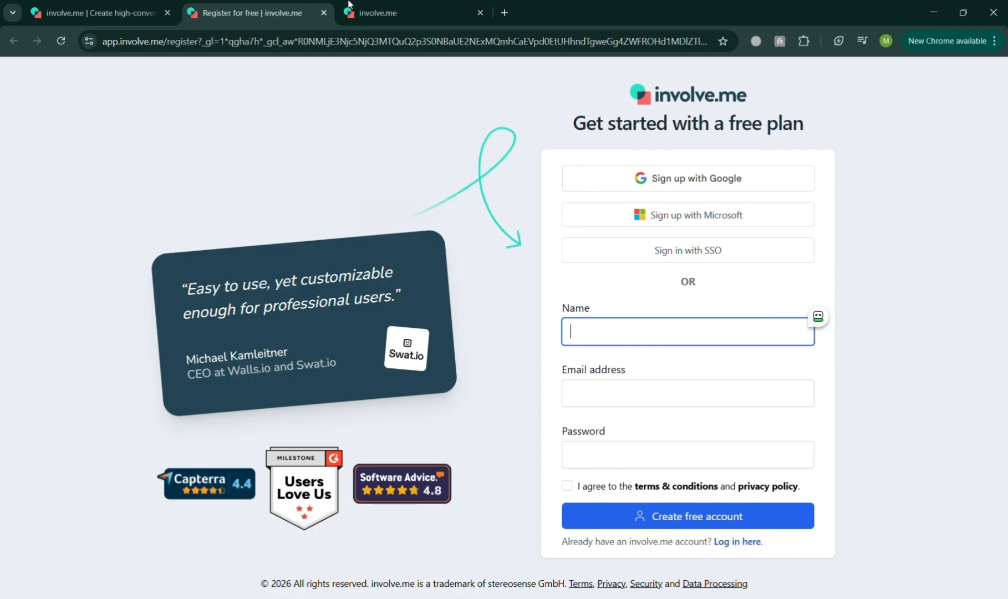
pyautogui.click(348, 4)
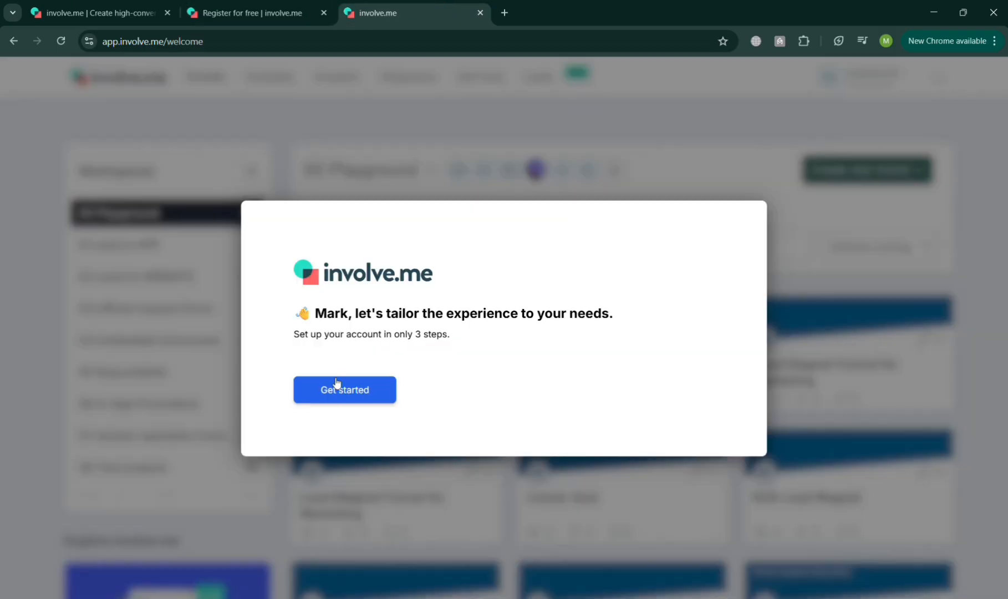
pyautogui.click(338, 384)
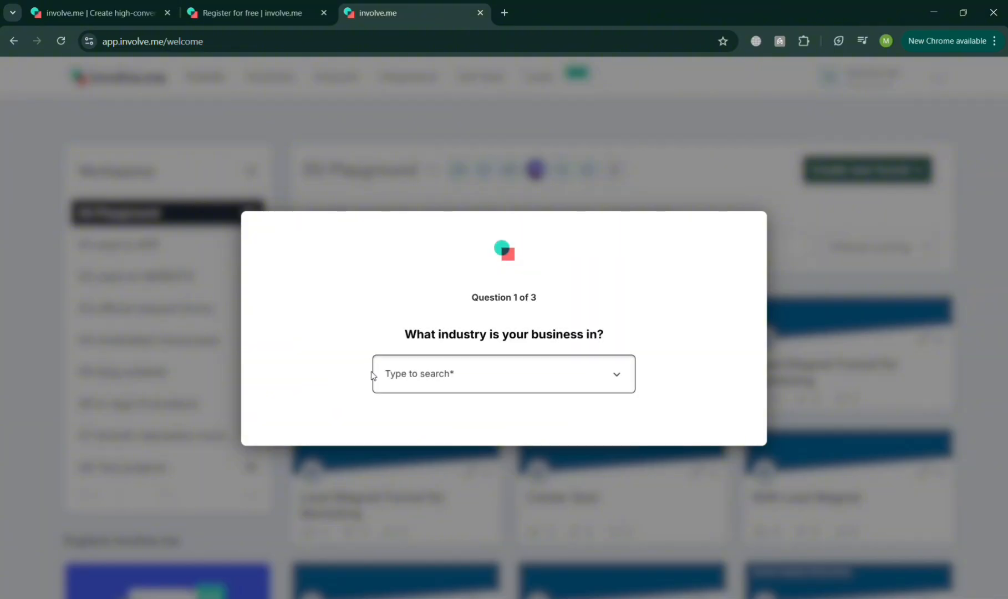
pyautogui.click(455, 386)
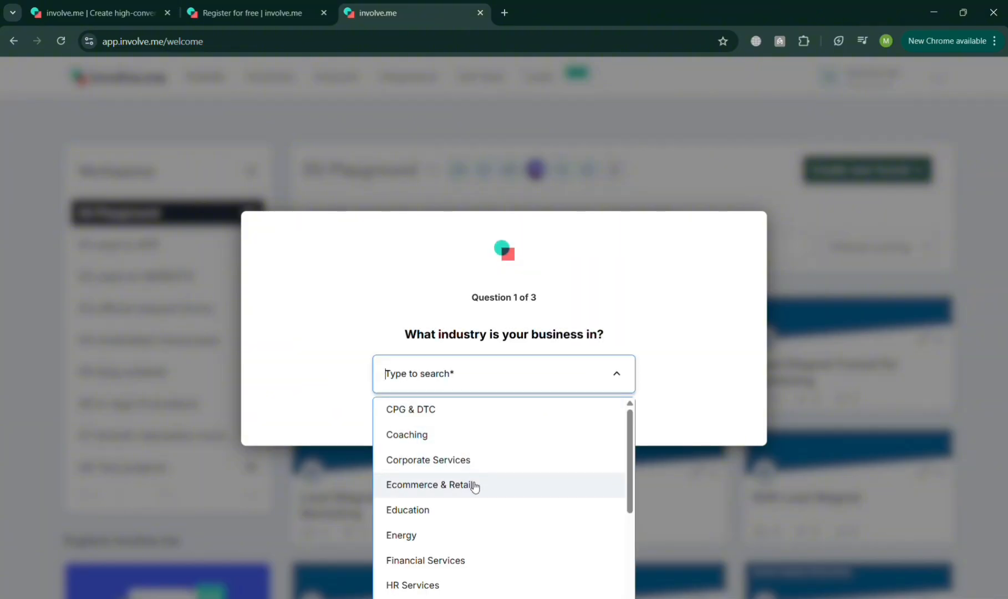
pyautogui.click(454, 485)
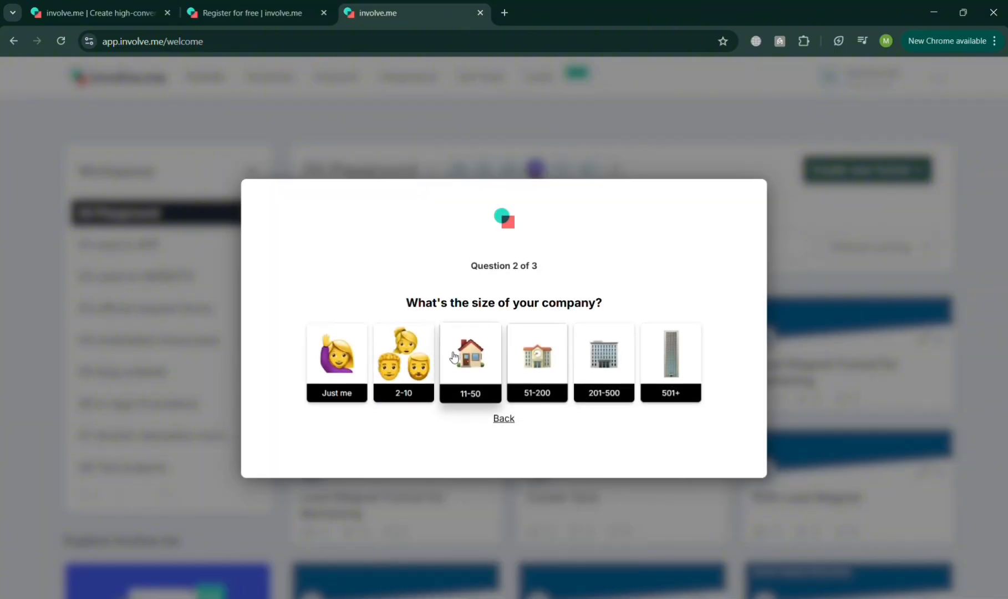
pyautogui.click(461, 357)
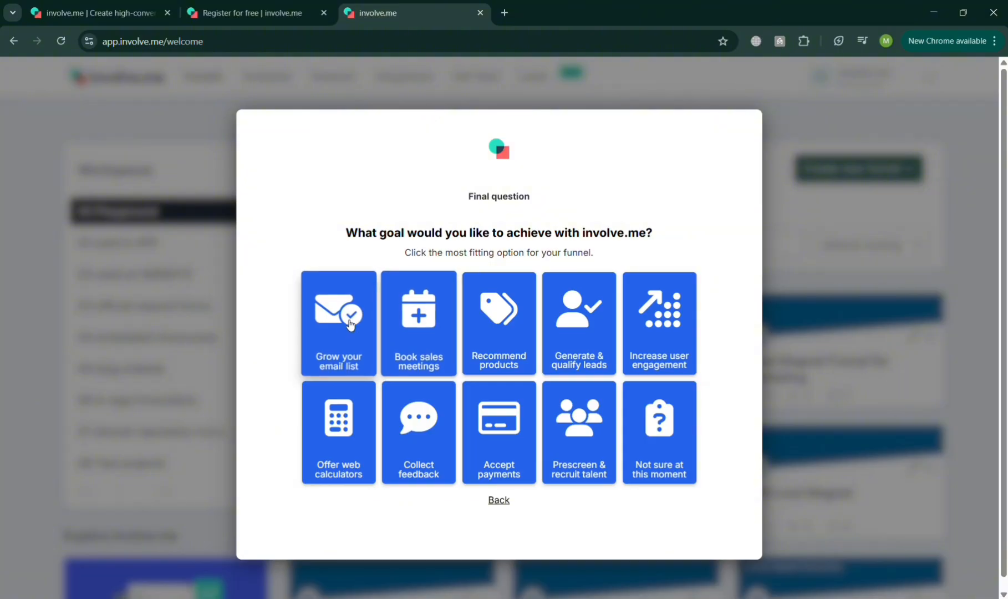
pyautogui.click(342, 348)
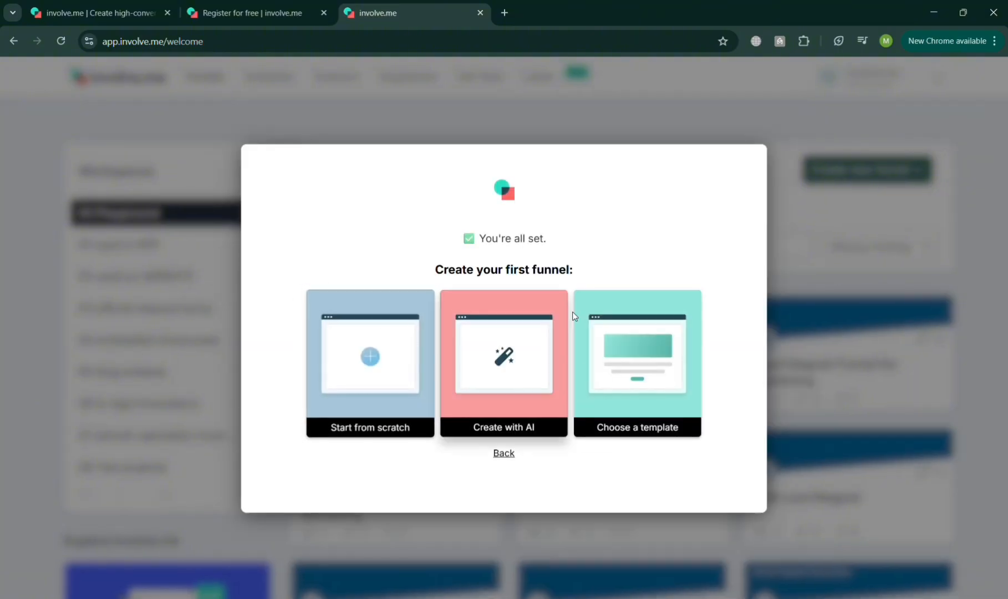
pyautogui.click(626, 371)
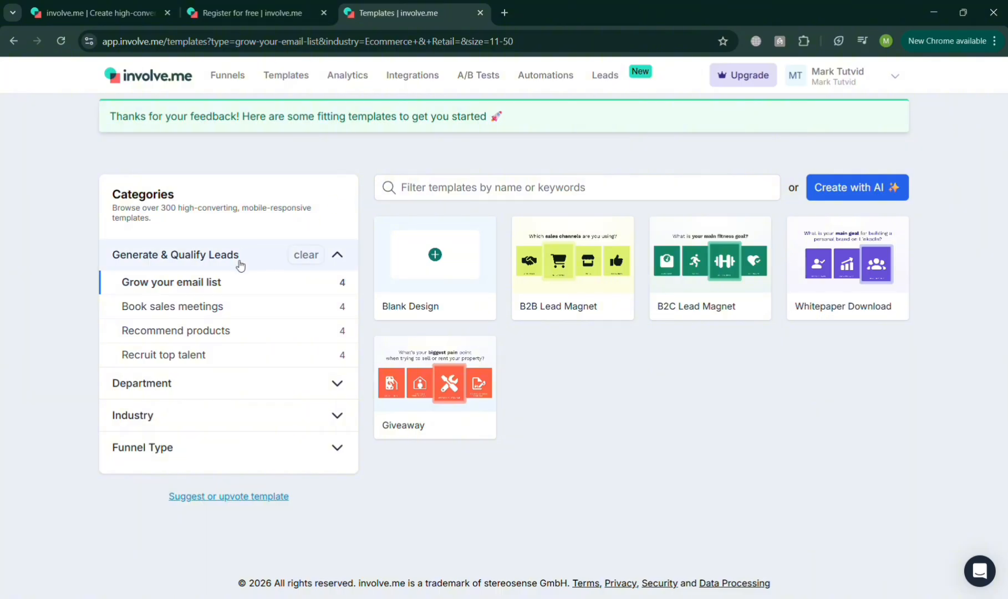
# Filter the templates by the Marketing department and browse the first page of designs
pyautogui.click(235, 395)
pyautogui.click(254, 333)
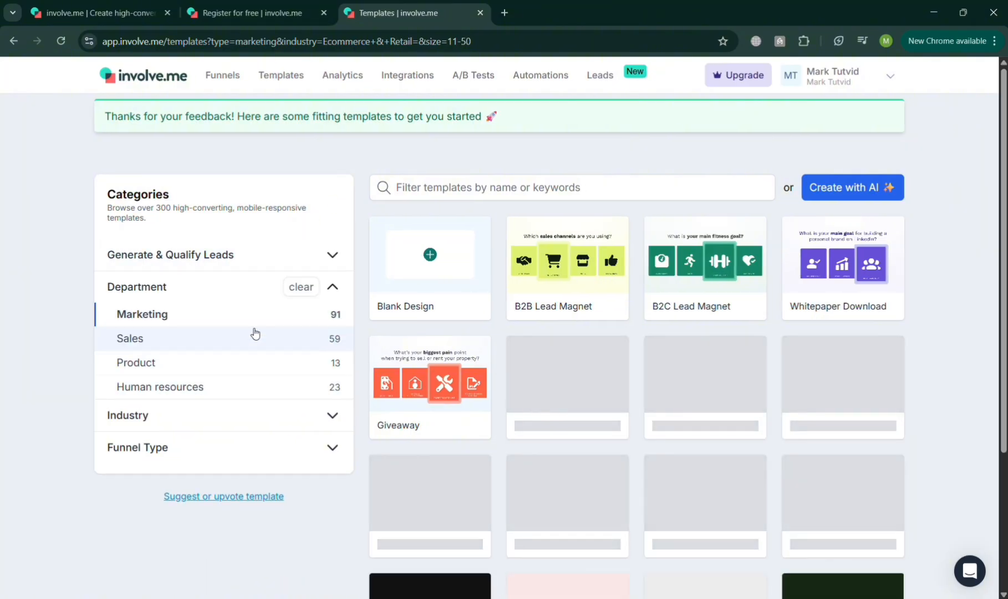
pyautogui.scroll(-1, 1004, 274)
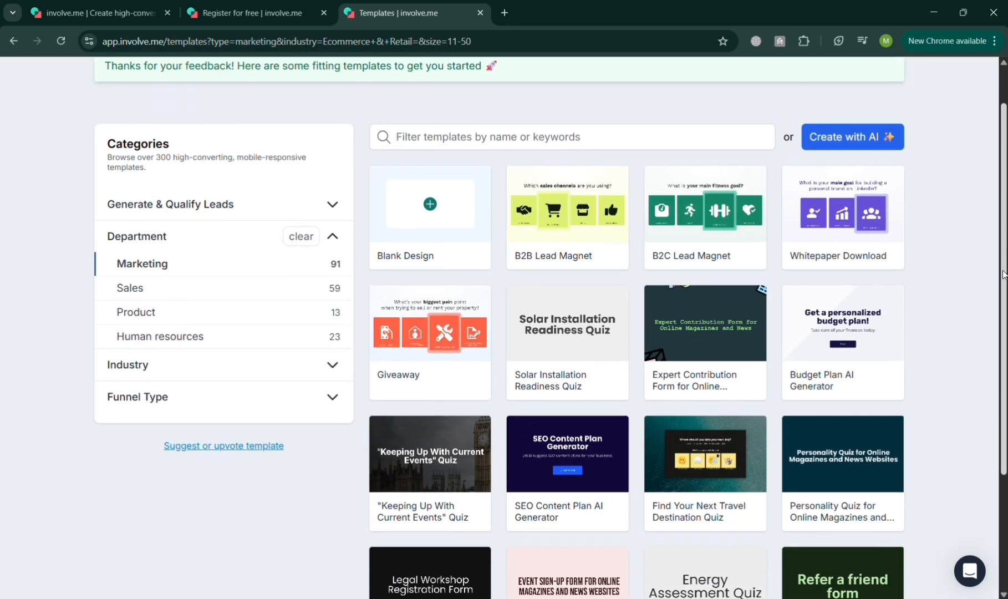
pyautogui.scroll(-3, 1004, 275)
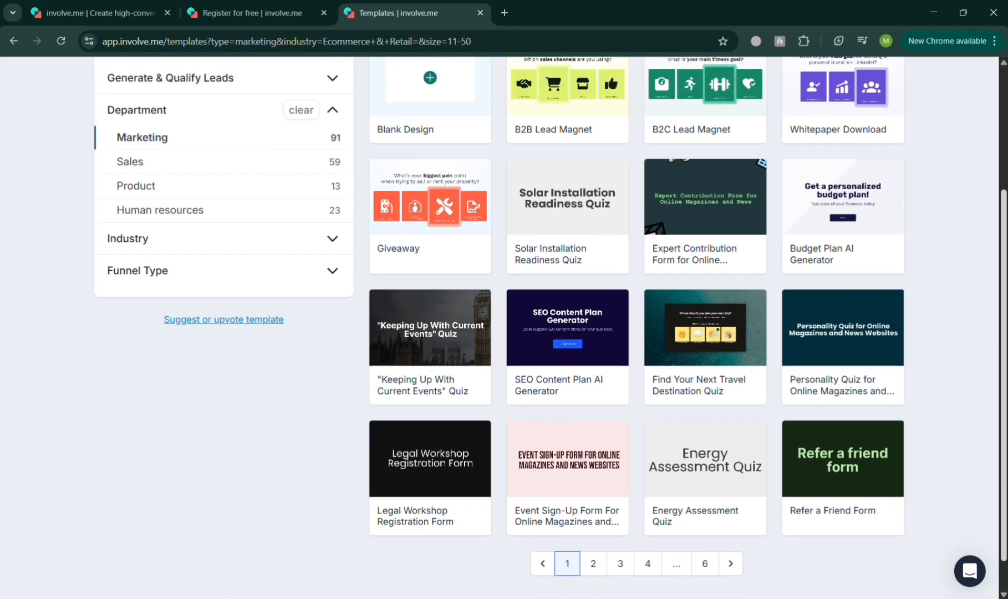
pyautogui.scroll(3, 1004, 274)
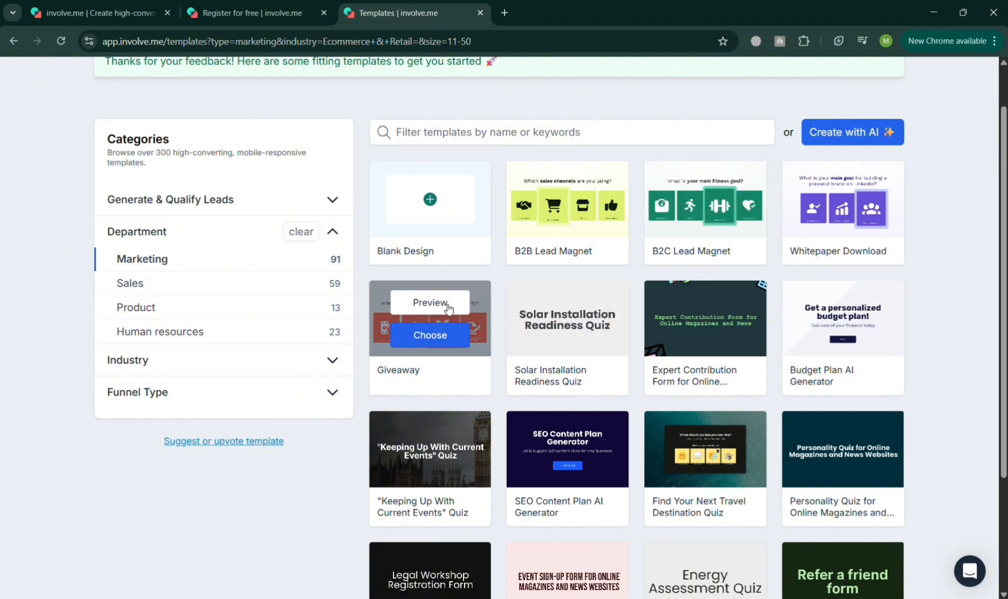
# Preview the Giveaway template in its own browser tab and close the preview
pyautogui.click(465, 310)
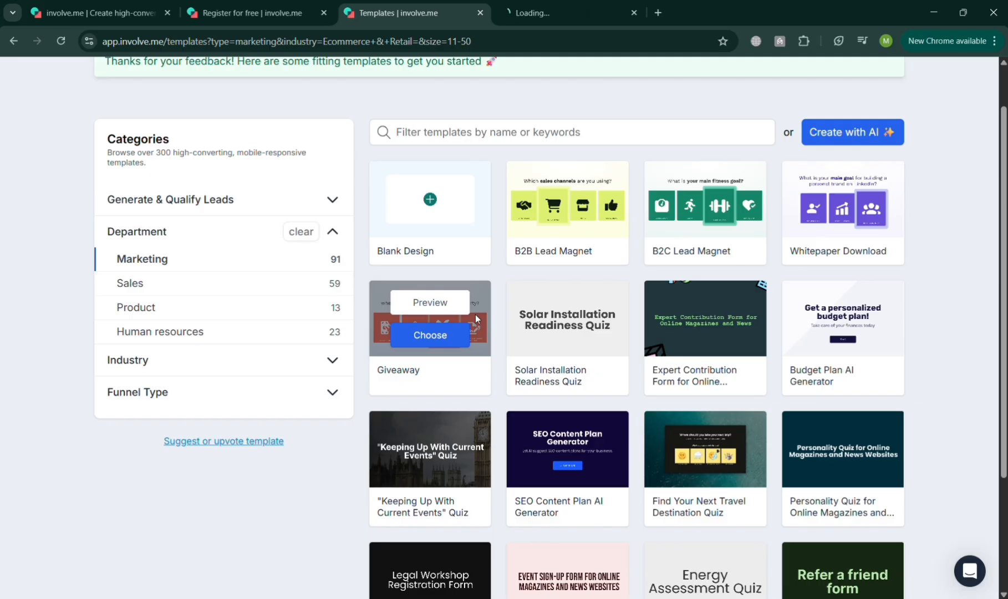
pyautogui.click(562, 4)
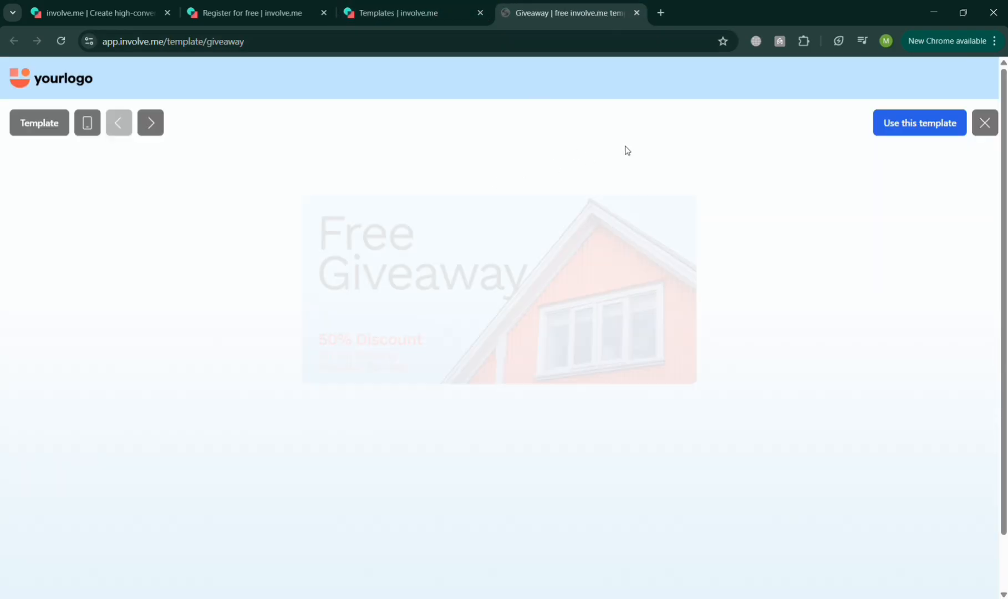
pyautogui.moveTo(1003, 158)
pyautogui.mouseDown()
pyautogui.moveTo(1004, 213)
pyautogui.moveTo(1003, 155)
pyautogui.mouseUp()
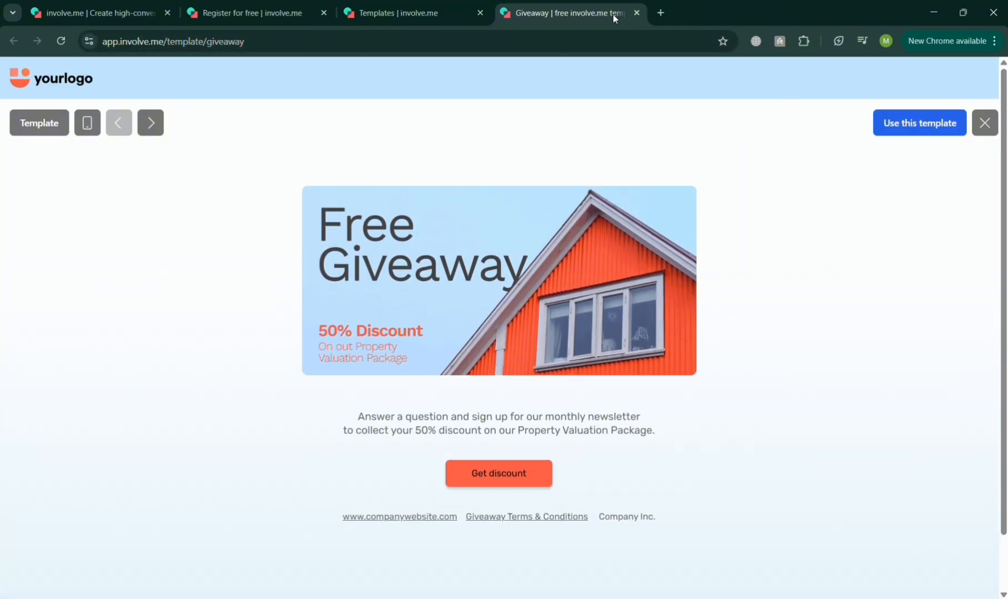
pyautogui.click(635, 11)
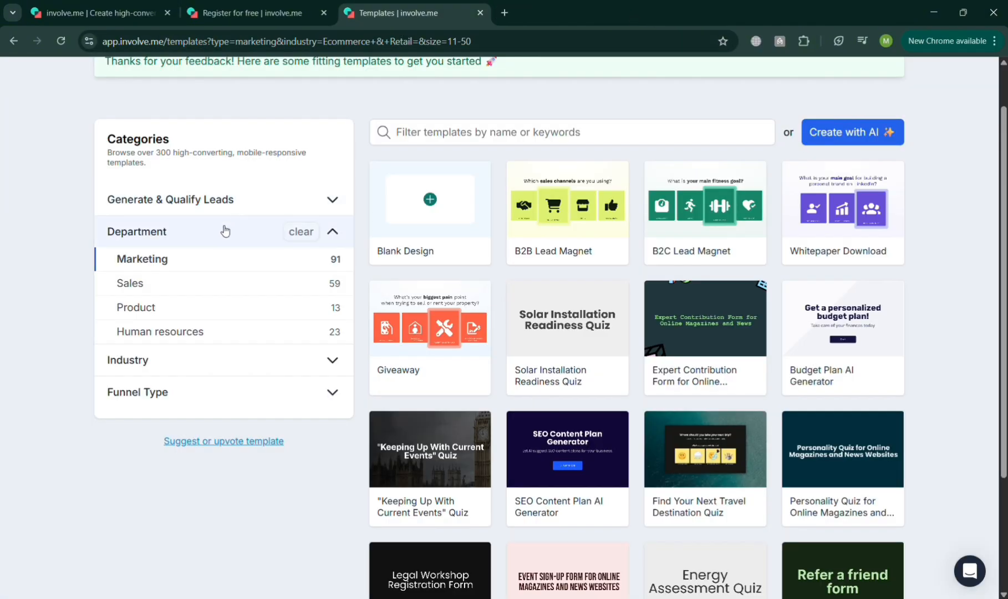
# Filter the templates by the Product department, open Customer Profiling Survey for Ecommerce in the editor and dismiss the welcome tour
pyautogui.click(256, 316)
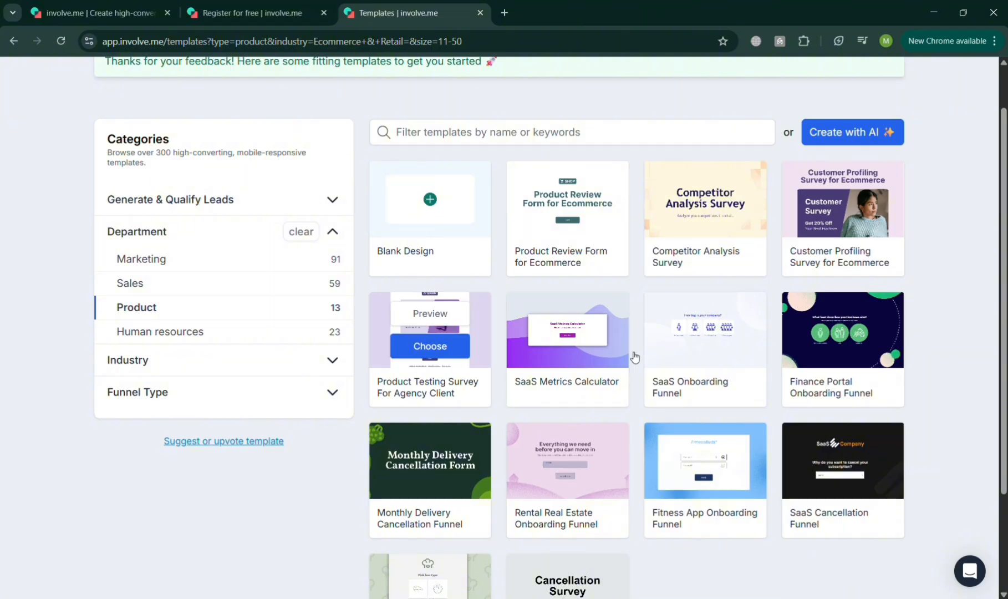
pyautogui.moveTo(839, 228)
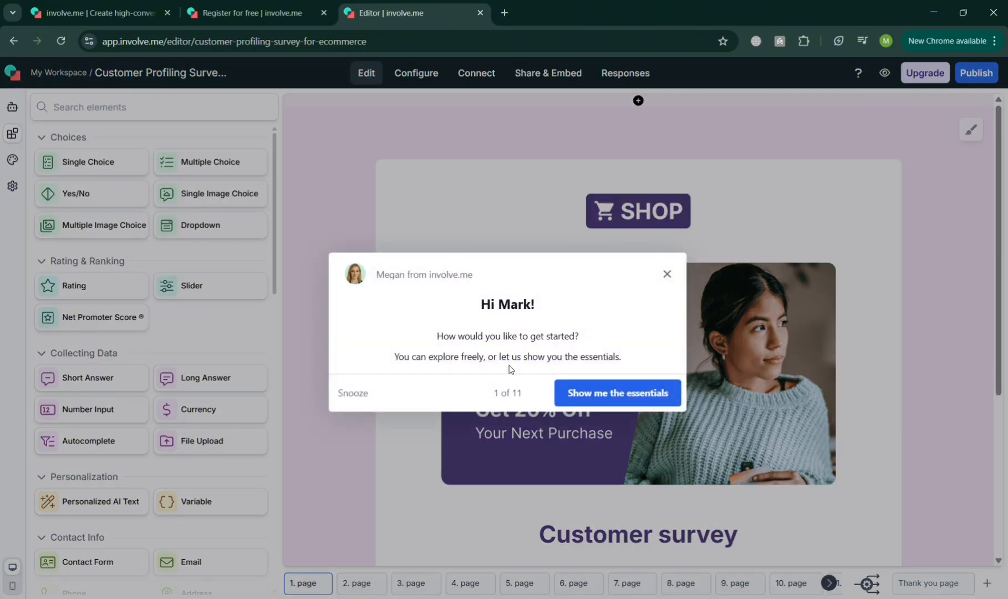
pyautogui.click(668, 274)
# Inspect the content settings of the first page's banner image and its Customer survey heading, leaving both unedited
pyautogui.scroll(-2, 999, 257)
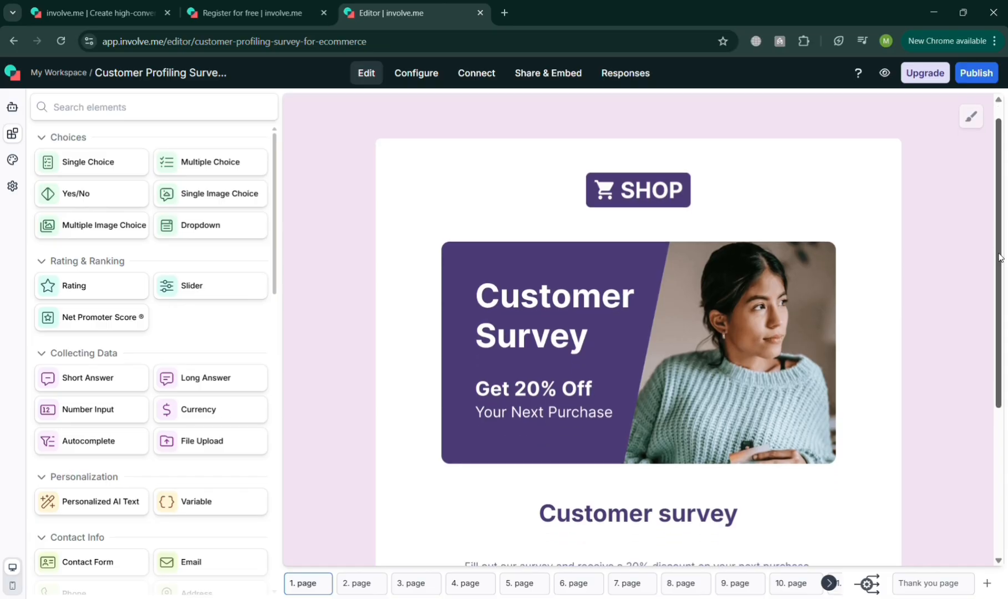
pyautogui.scroll(-3, 1000, 257)
pyautogui.scroll(5, 999, 257)
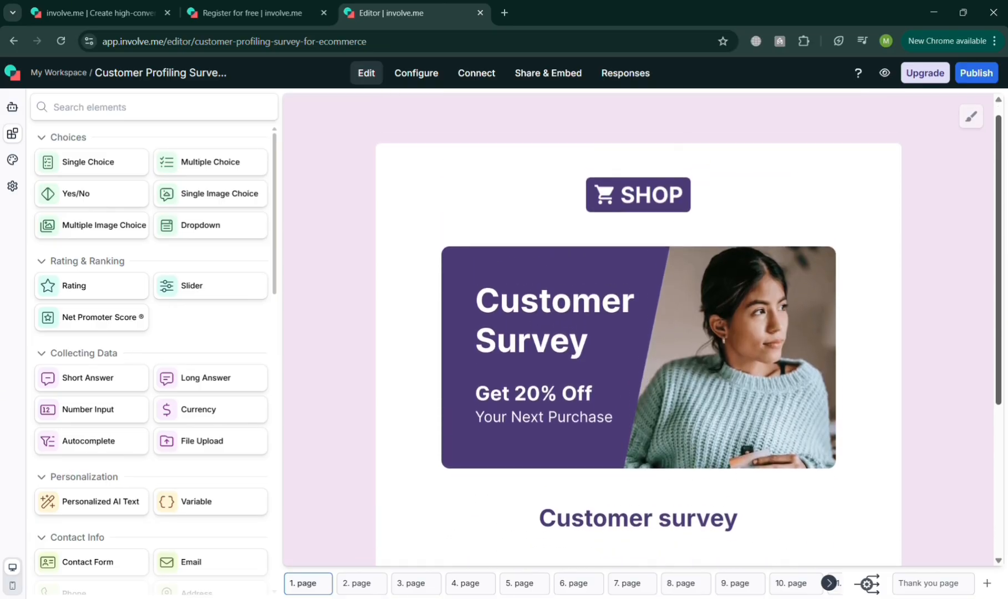
pyautogui.click(600, 325)
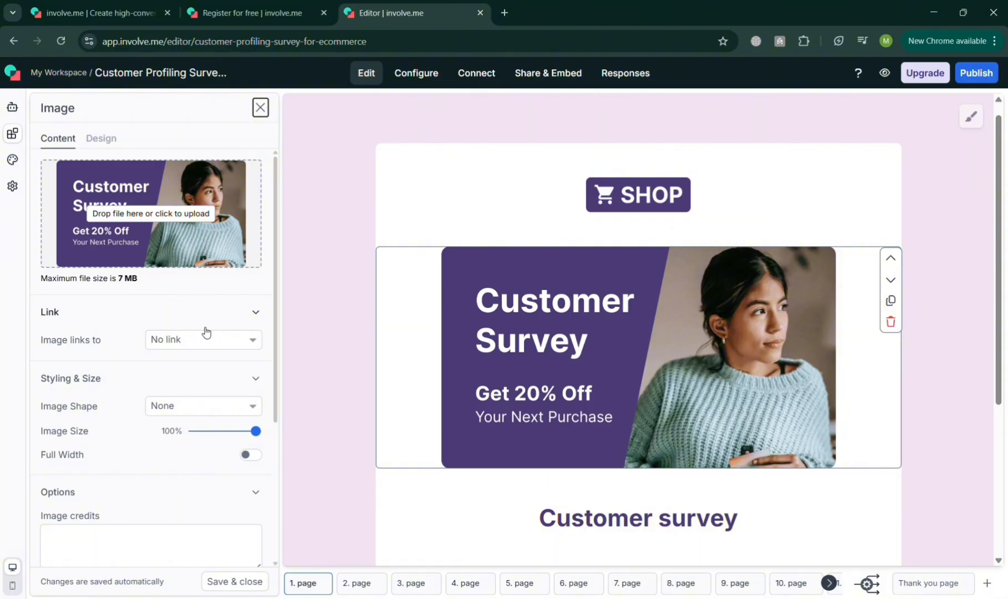
pyautogui.click(613, 522)
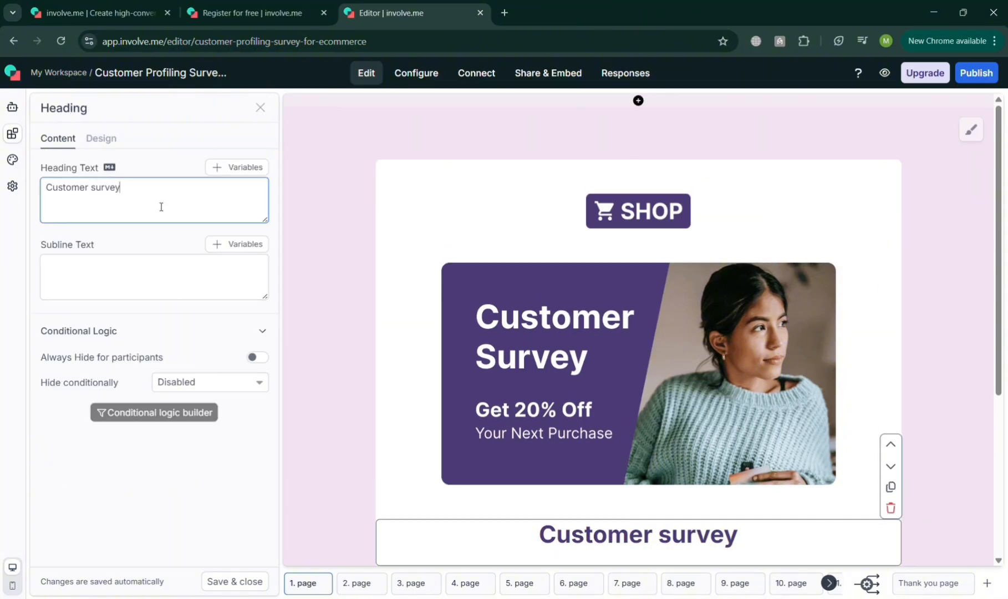
pyautogui.click(324, 307)
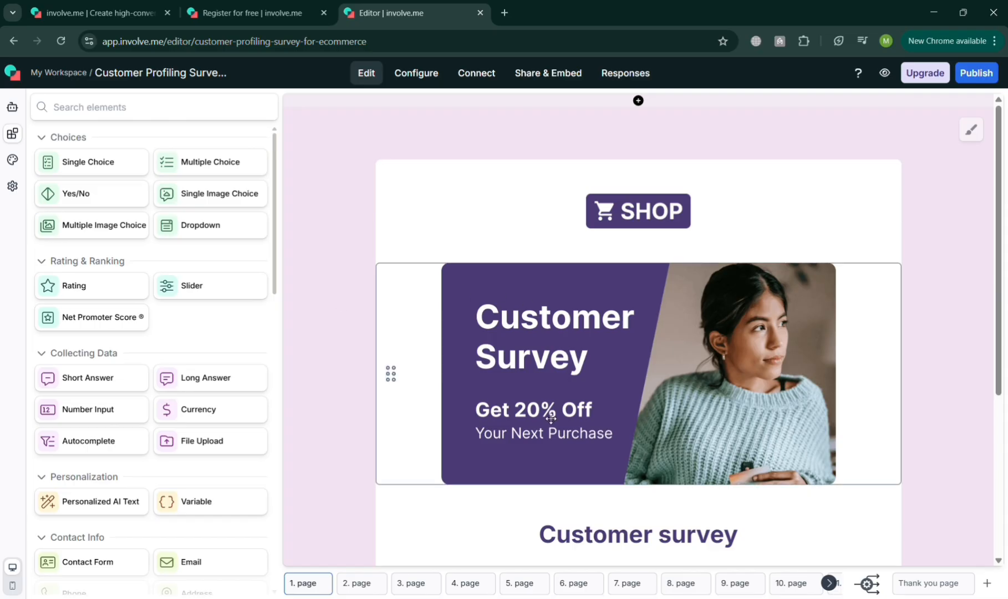
# Review the rest of the survey's first page and open page 2
pyautogui.scroll(-5, 574, 404)
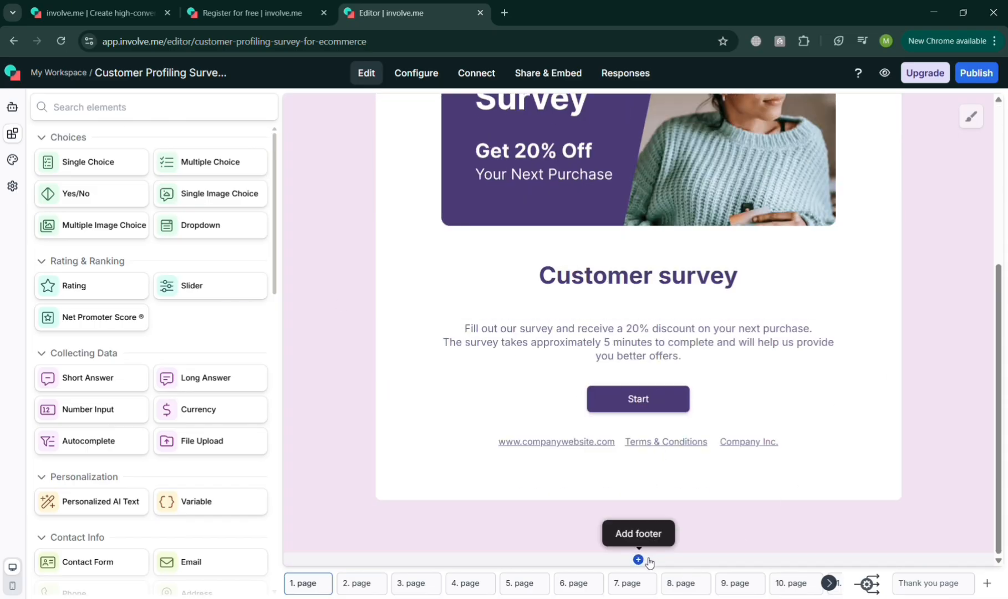
pyautogui.click(367, 589)
pyautogui.scroll(5, 580, 443)
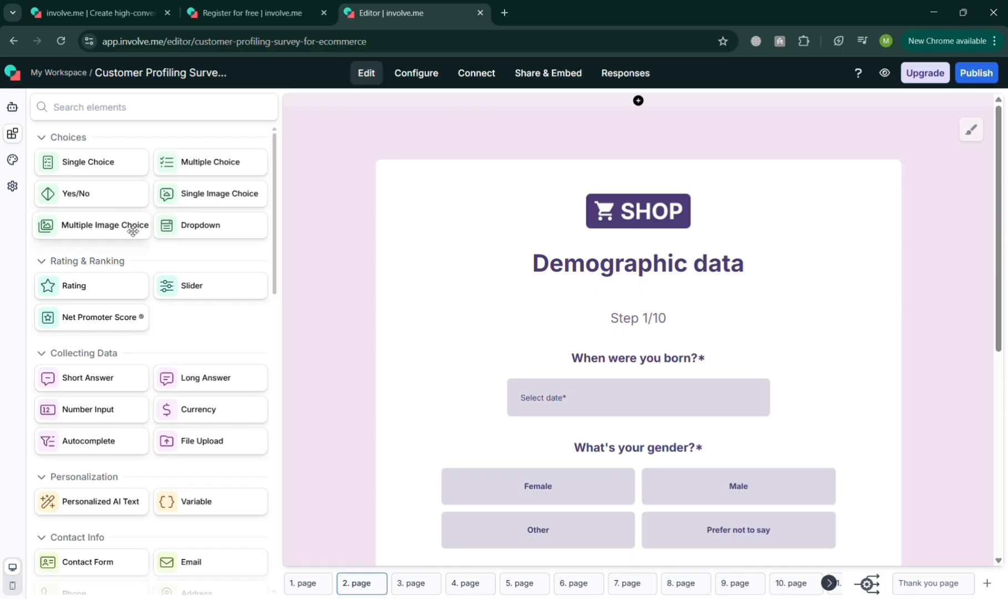
# Add a Multiple Image Choice element at the end of page 2 and select its question text
pyautogui.moveTo(132, 231); pyautogui.dragTo(649, 444)
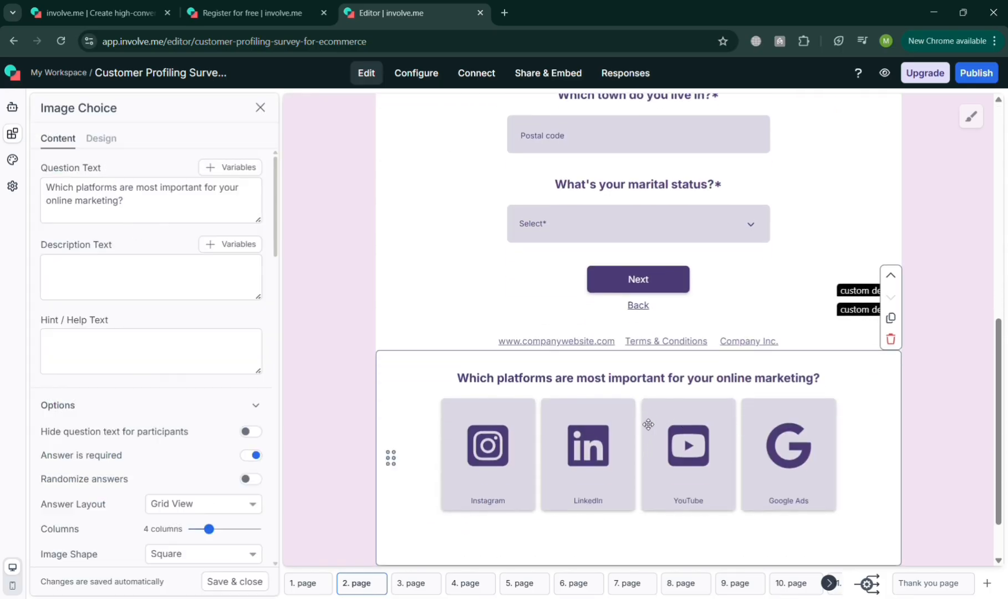
pyautogui.click(136, 209)
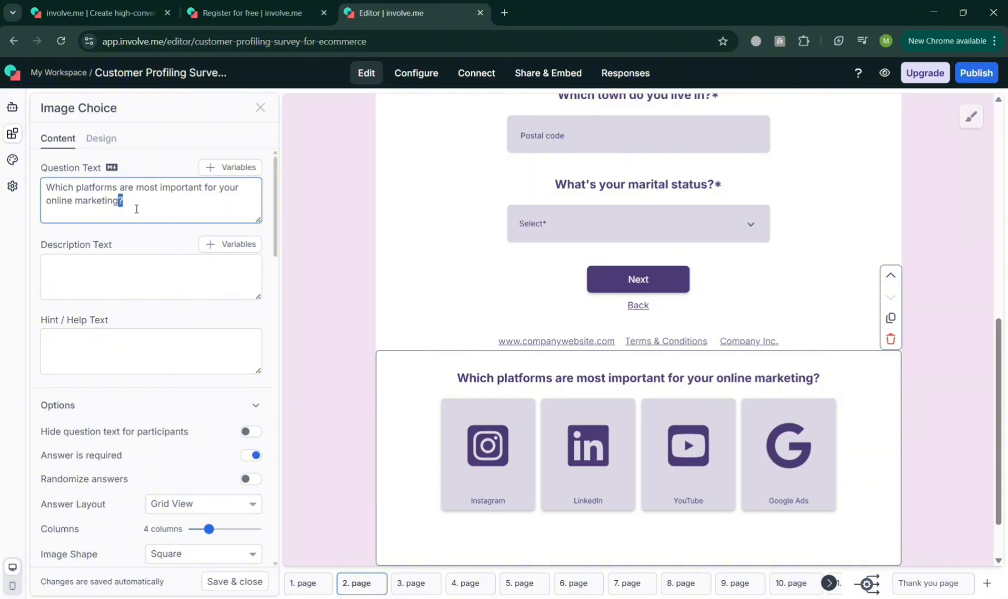
pyautogui.tripleClick(136, 209)
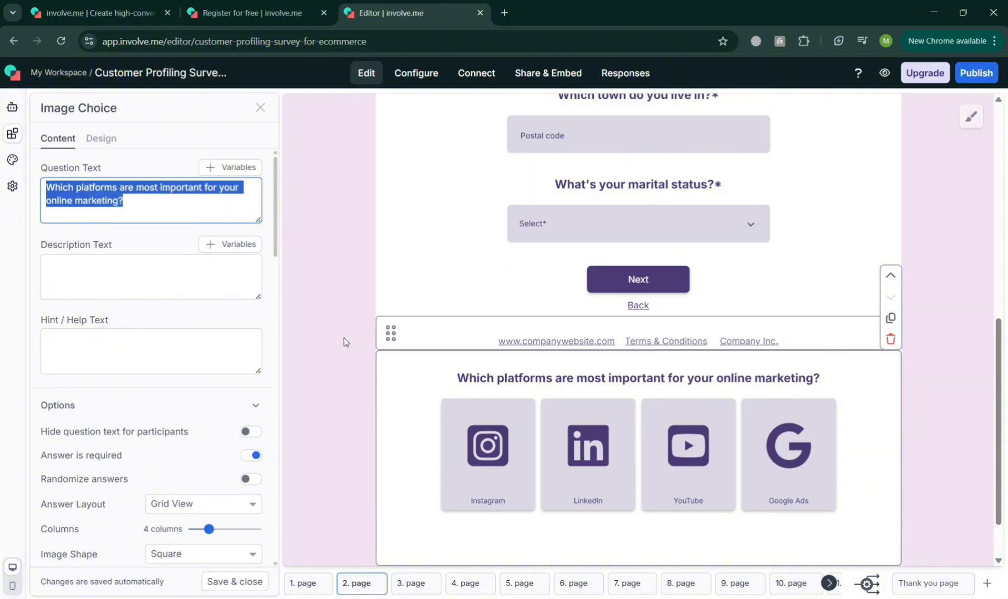
# Try hiding the image choice's question text from participants, then delete the element from page 2
pyautogui.click(83, 434)
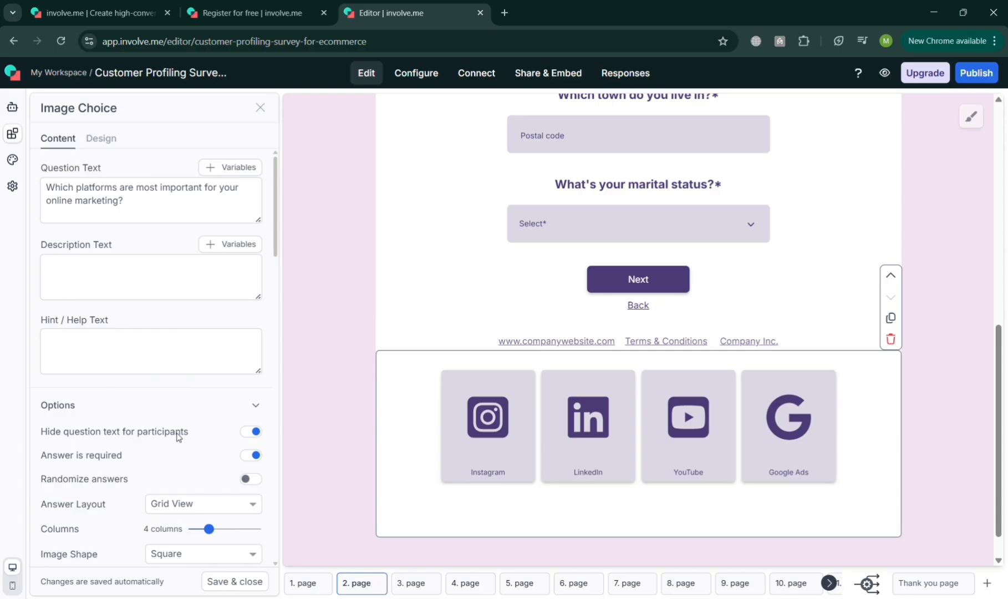
pyautogui.click(252, 433)
pyautogui.click(255, 438)
pyautogui.click(255, 438)
pyautogui.click(890, 340)
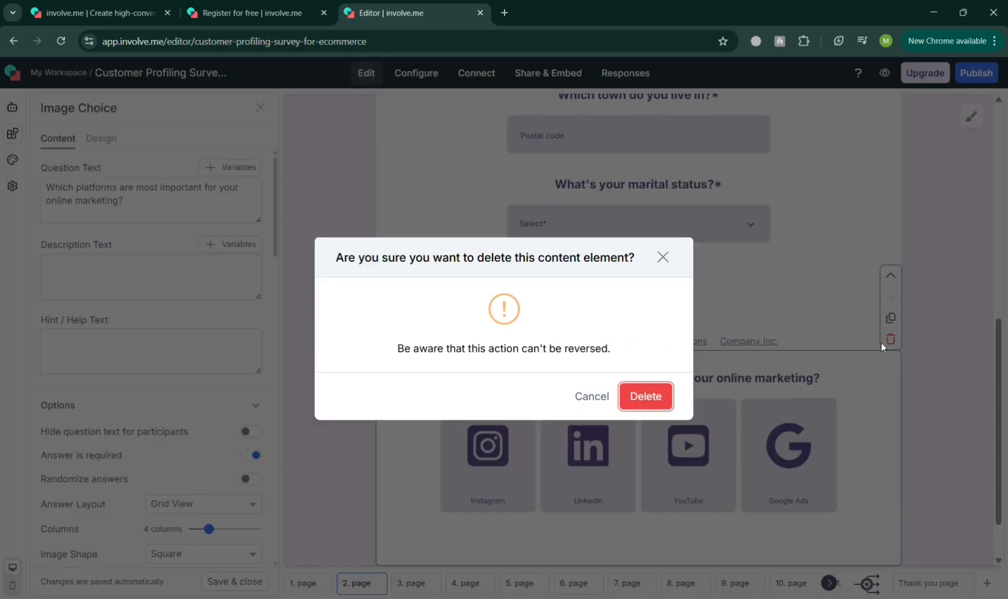
pyautogui.click(646, 396)
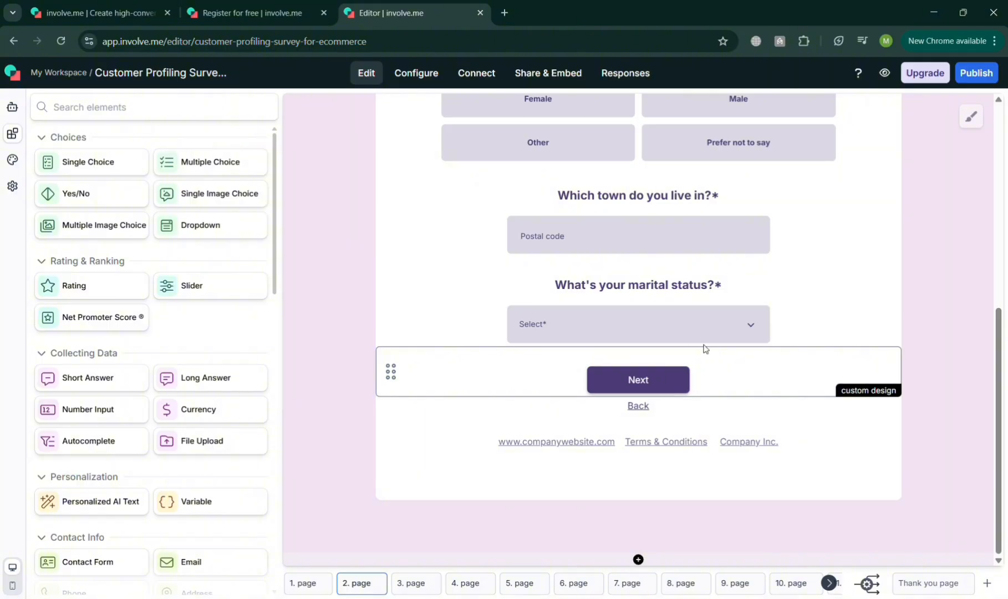
# Inspect the content settings of the "Which town do you live in?" and "What's your gender?" questions on page 2
pyautogui.scroll(4, 712, 348)
pyautogui.click(722, 444)
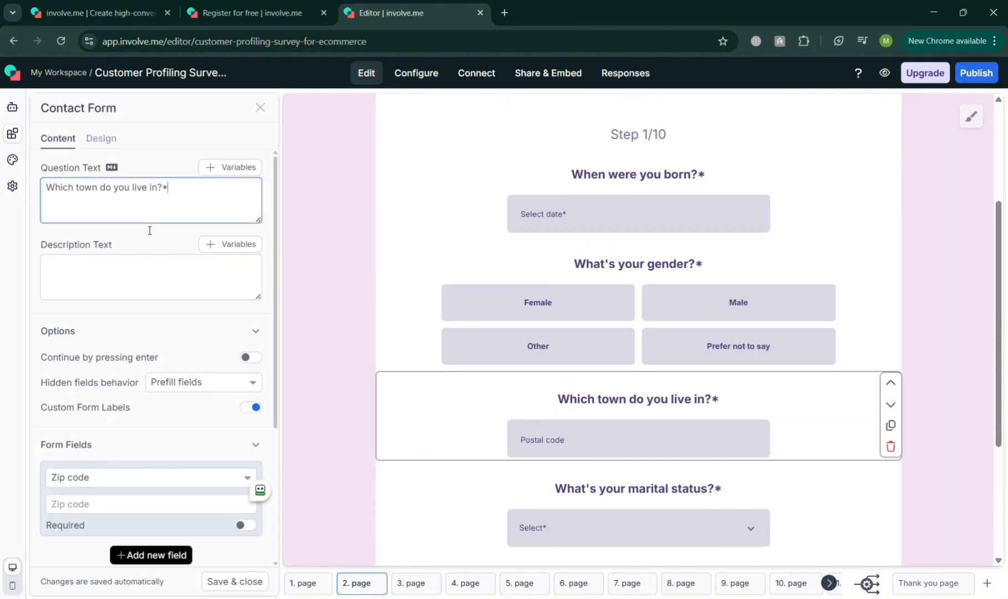
pyautogui.click(160, 279)
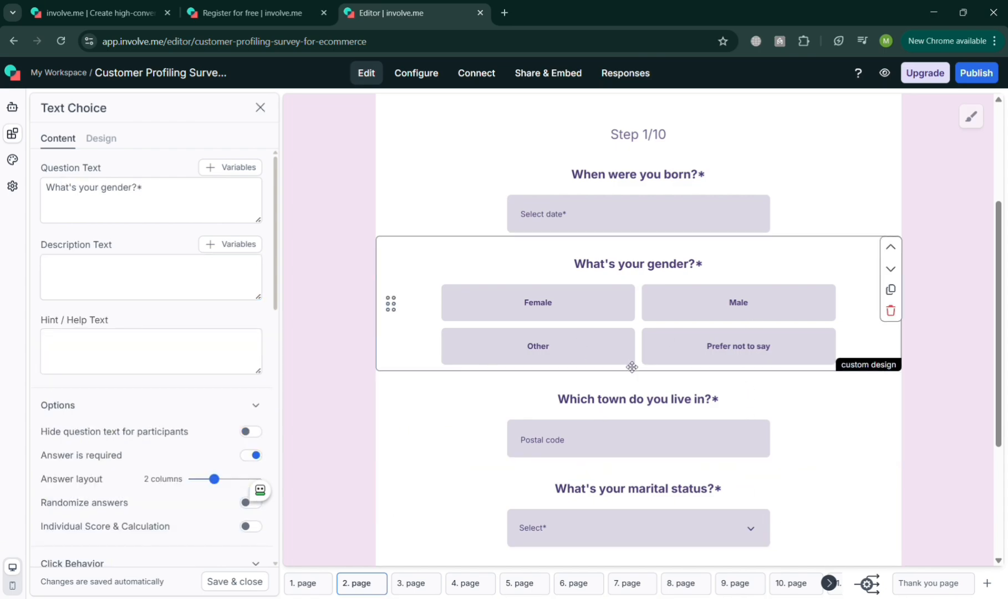
# Move the "When were you born?" question below the gender question and back to its original place
pyautogui.click(566, 218)
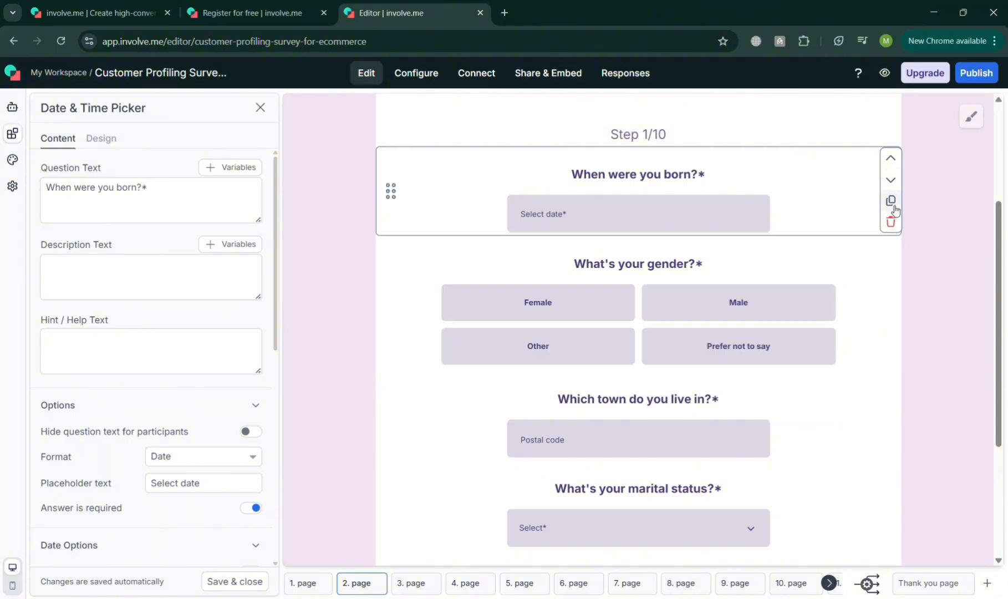
pyautogui.click(901, 184)
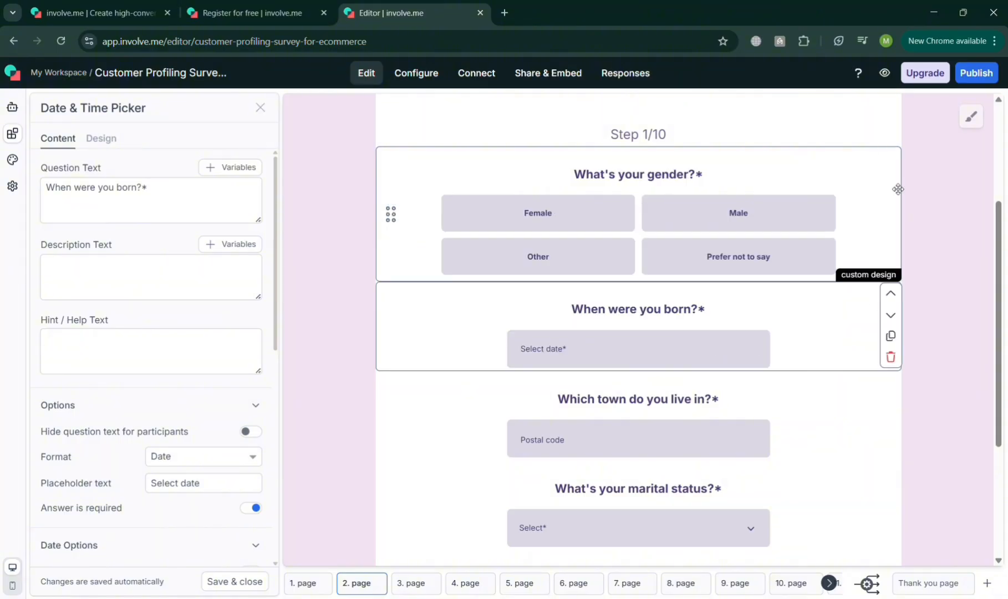
pyautogui.click(898, 297)
# Apply the Plain Vibrant Blue theme to the funnel, overriding the current theme and its custom design
pyautogui.scroll(-4, 777, 476)
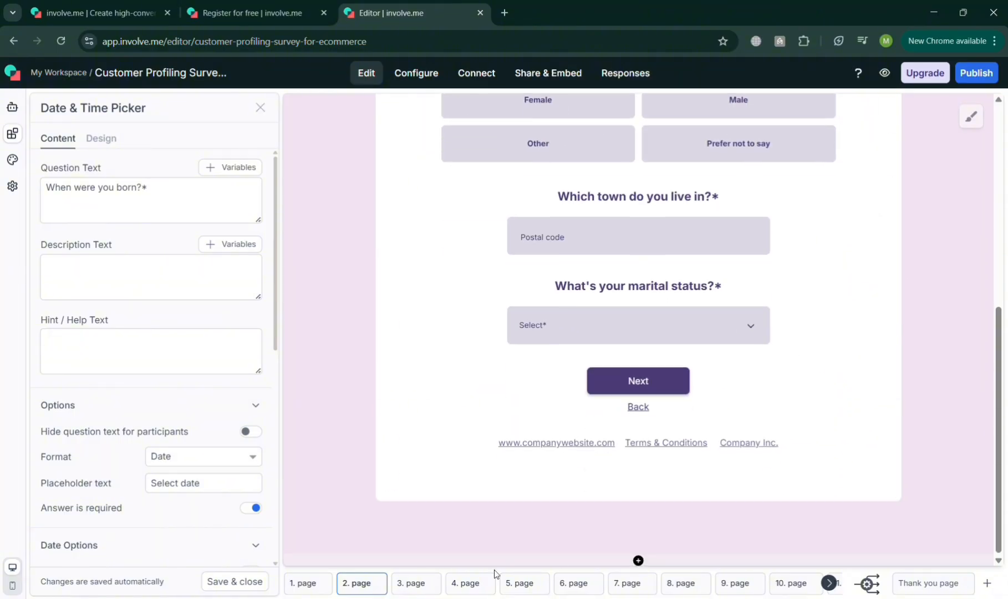
pyautogui.click(12, 159)
pyautogui.click(182, 203)
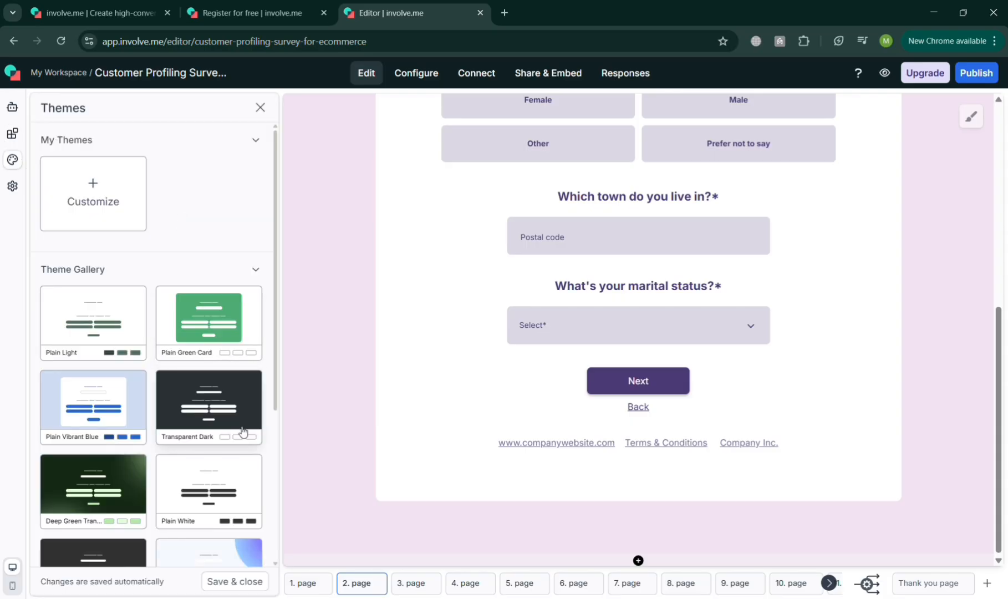
pyautogui.click(94, 411)
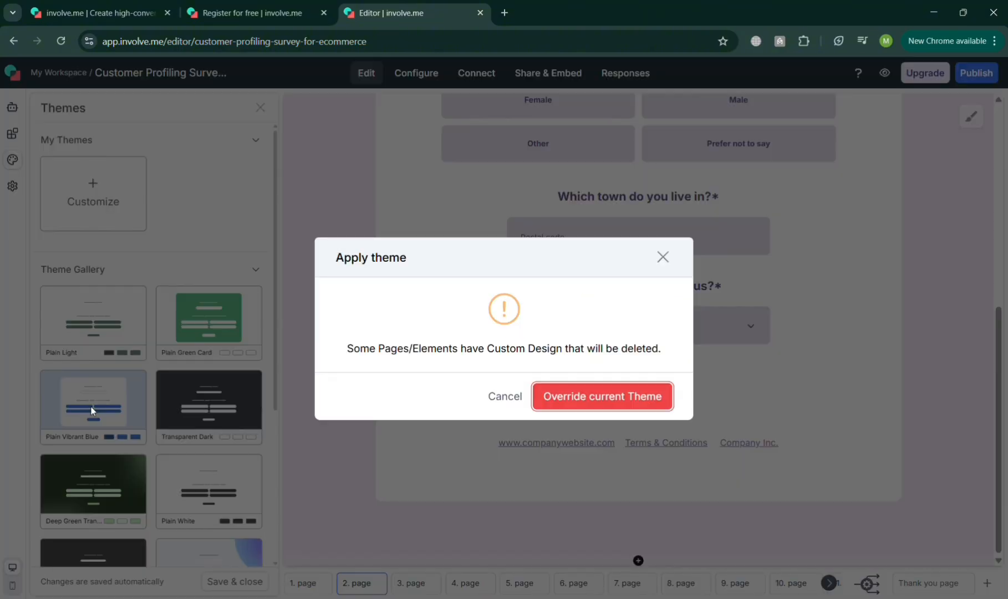
pyautogui.click(603, 396)
# Review the new theme on pages 2, 1, 3 and 4 of the funnel
pyautogui.scroll(5, 670, 387)
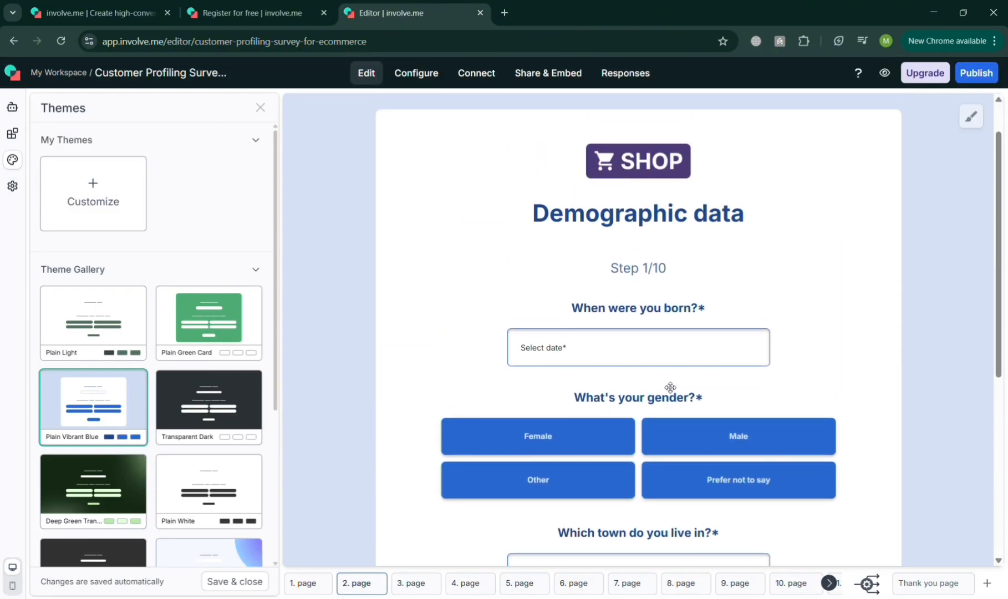
pyautogui.scroll(2, 533, 521)
pyautogui.click(305, 583)
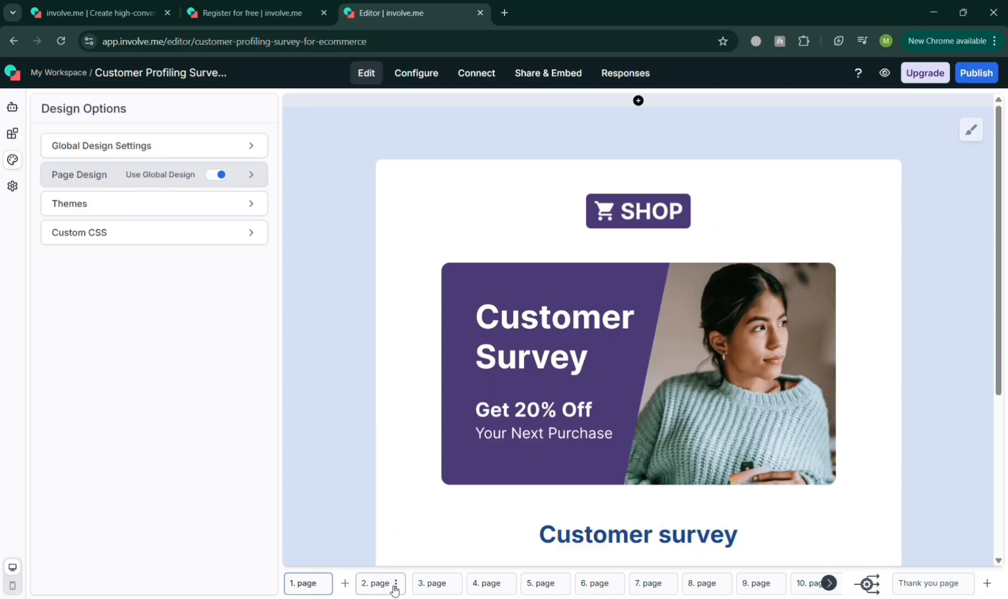
pyautogui.click(427, 586)
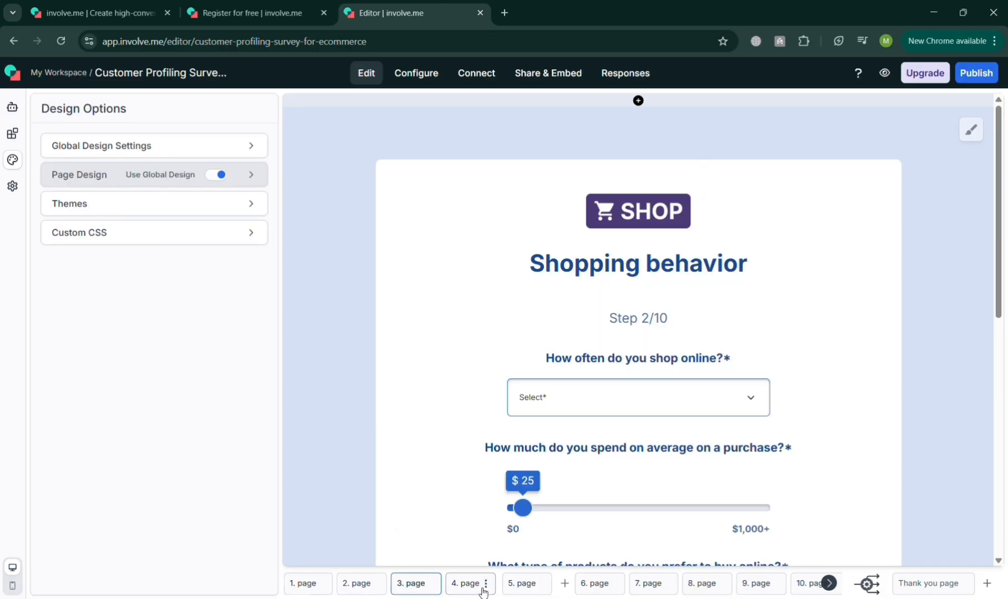
pyautogui.click(481, 589)
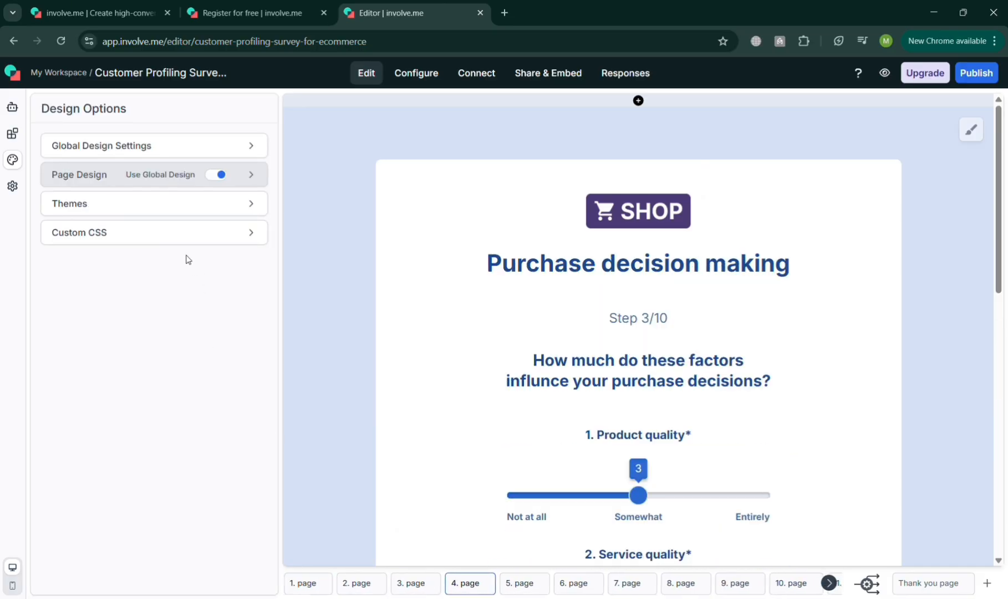
# Try the left-aligned card and right-hand split content layouts in the global design settings, and return to the centered card layout
pyautogui.click(175, 204)
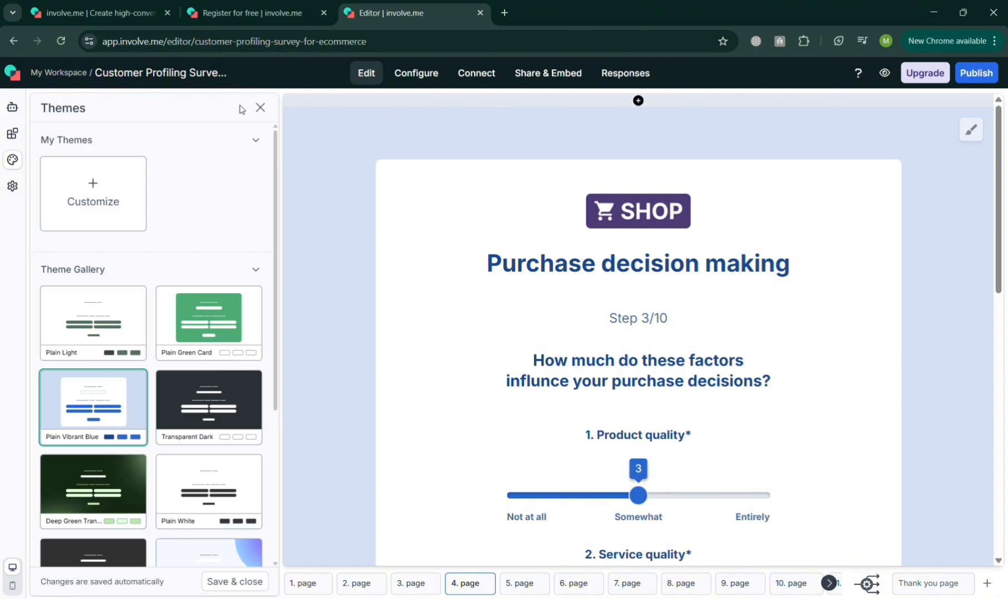
pyautogui.click(260, 108)
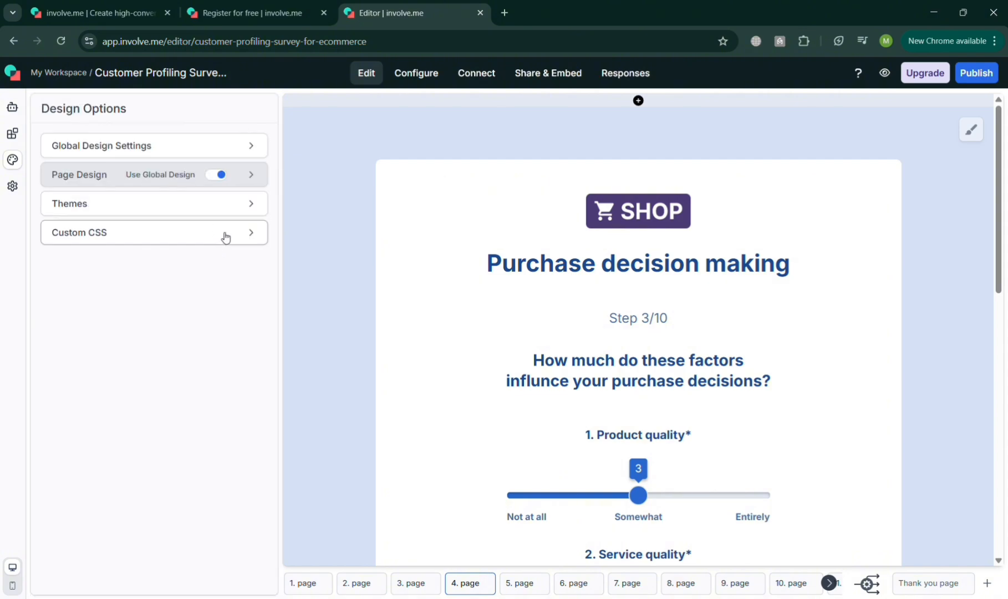
pyautogui.click(209, 151)
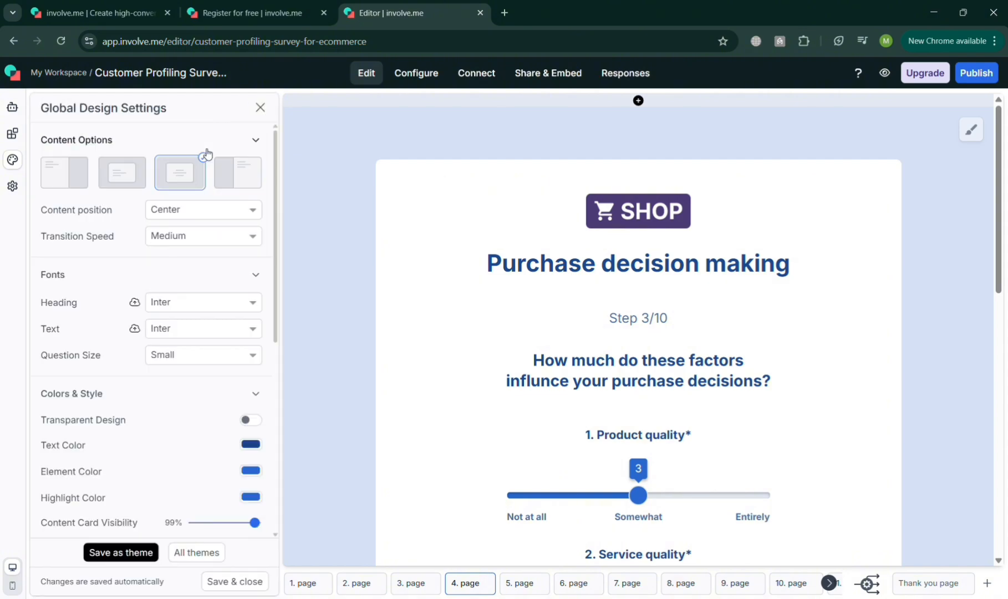
pyautogui.click(132, 175)
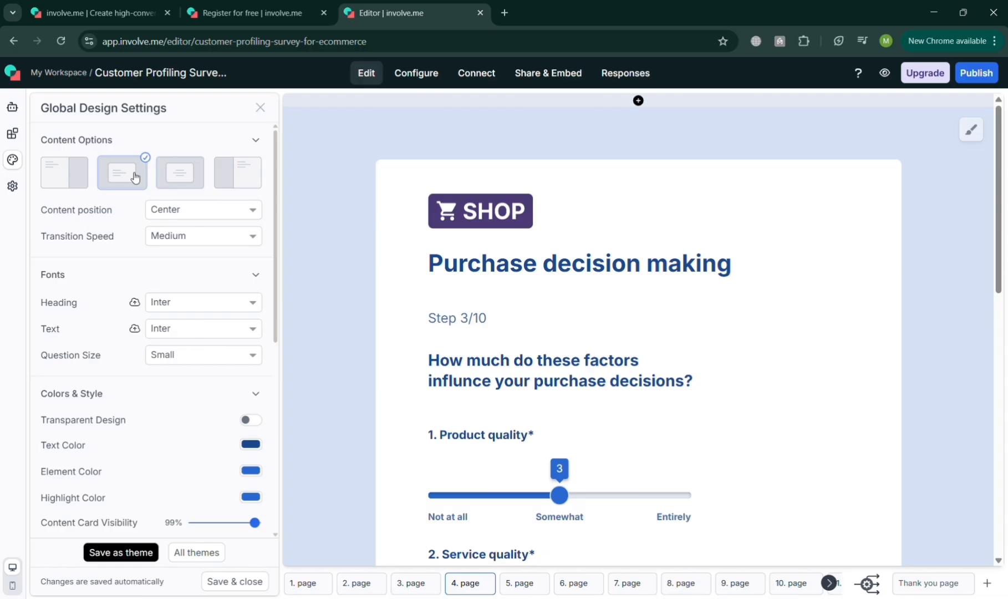
pyautogui.click(178, 178)
pyautogui.click(232, 185)
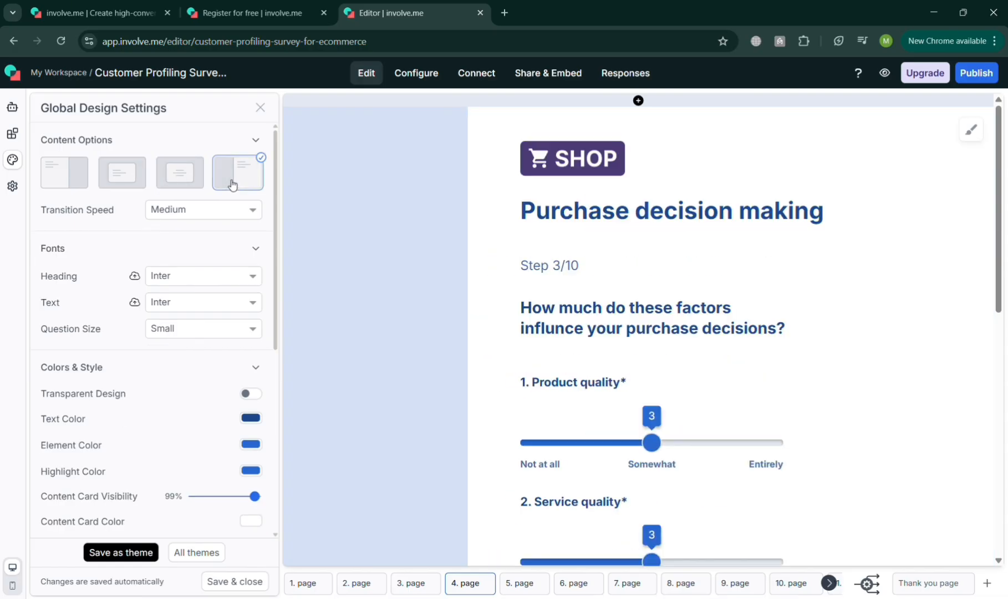
pyautogui.click(121, 182)
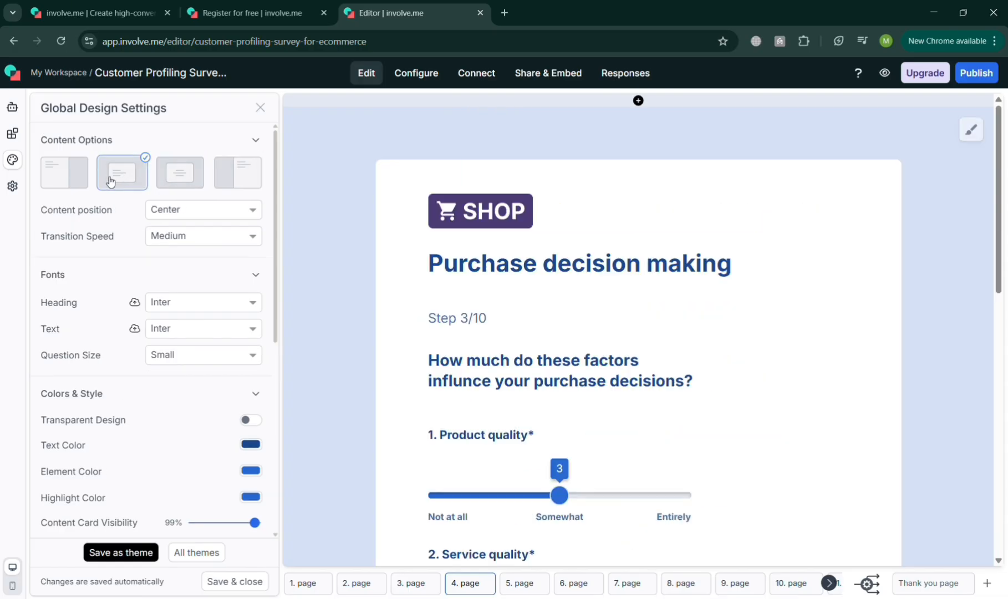
pyautogui.click(171, 179)
# Inspect the content settings of the "5. Product novelty" slider on page 4 and close them unedited
pyautogui.scroll(-5, 441, 356)
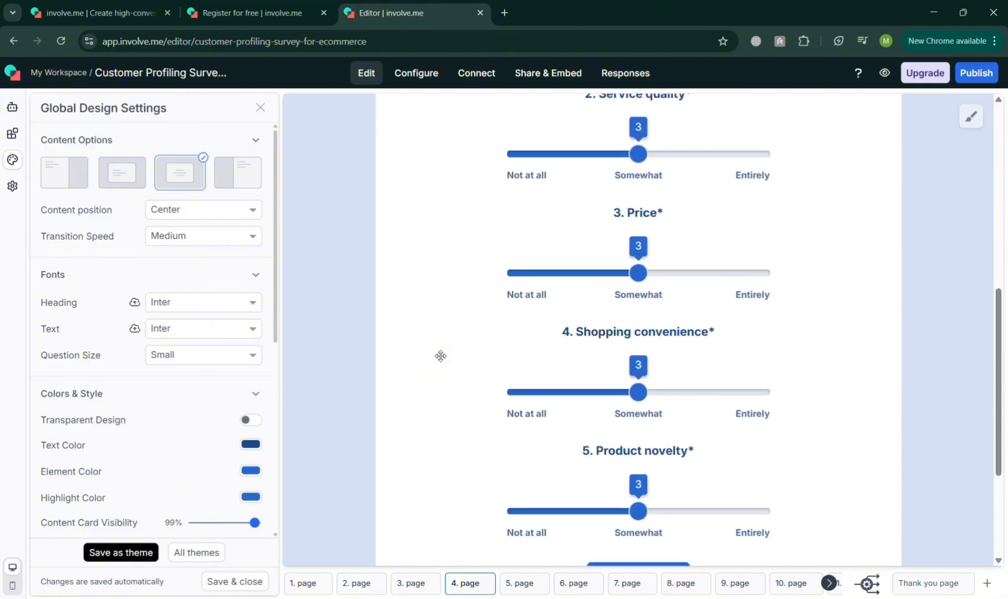
pyautogui.scroll(-3, 461, 367)
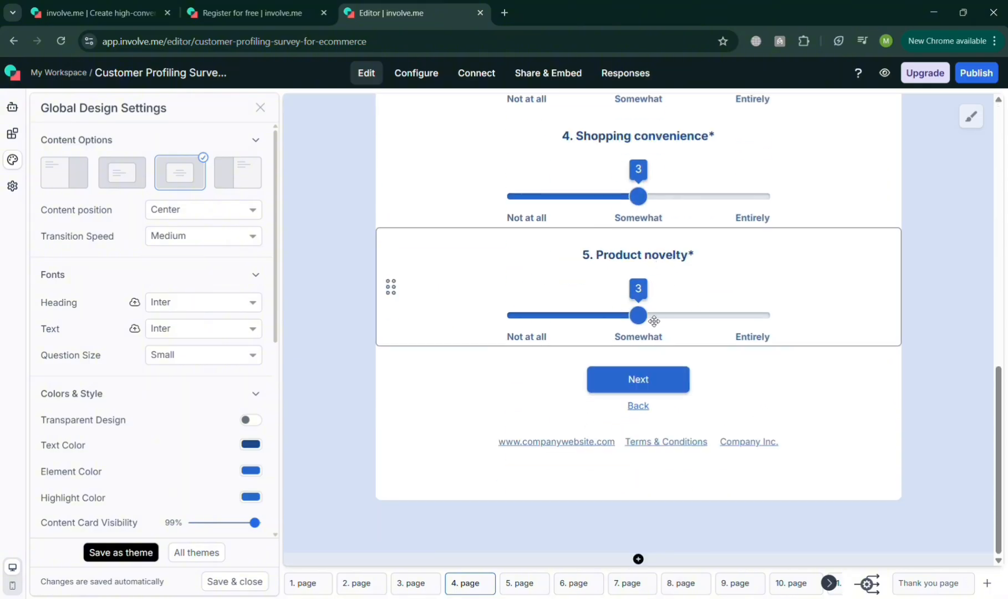
pyautogui.click(622, 325)
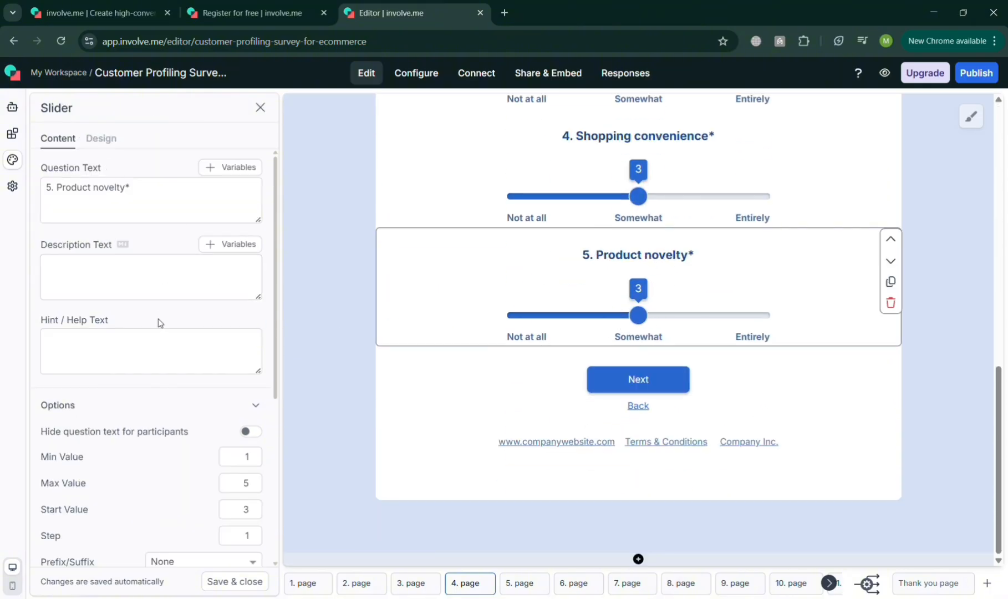
pyautogui.scroll(-5, 216, 458)
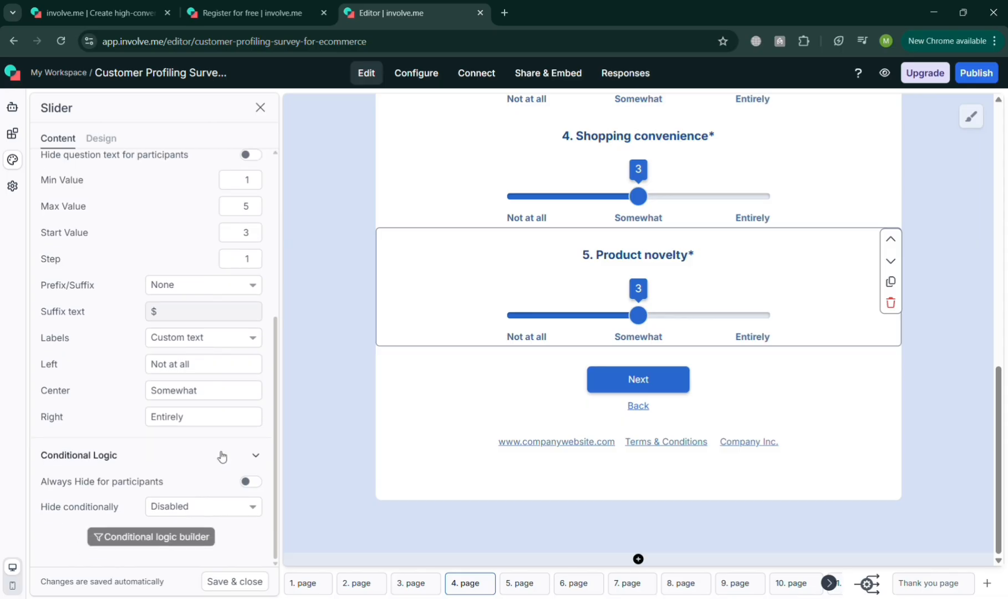
pyautogui.press('Tab')
pyautogui.scroll(5, 116, 466)
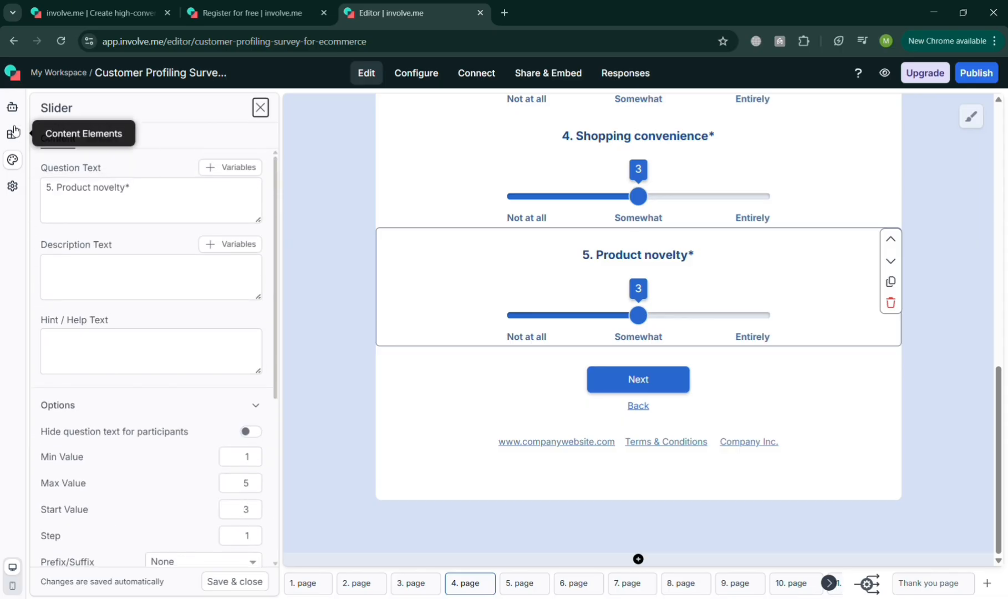
pyautogui.click(260, 108)
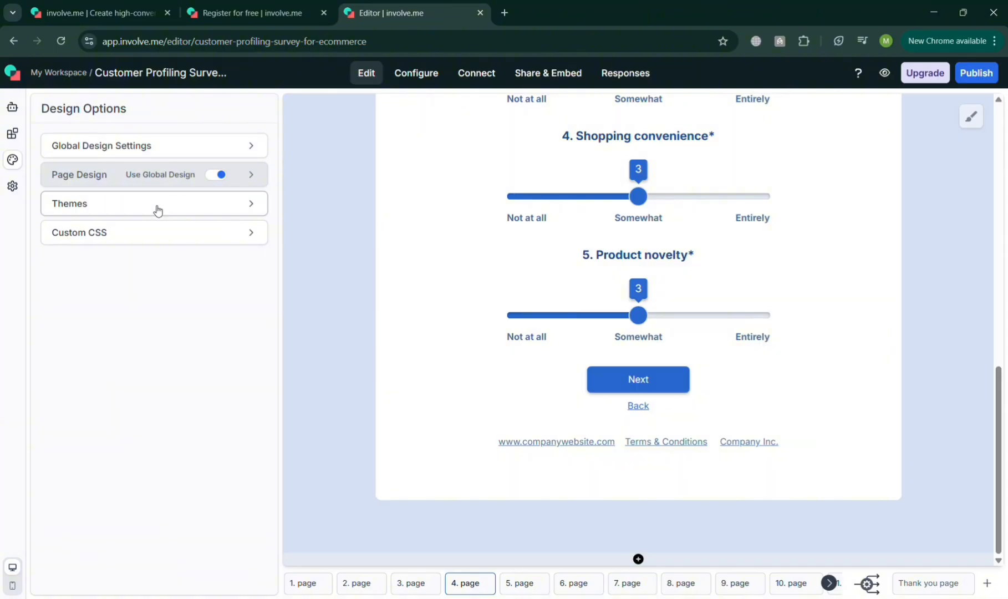
# Add a Number Input element between the Next button and the Back link on page 4
pyautogui.click(11, 135)
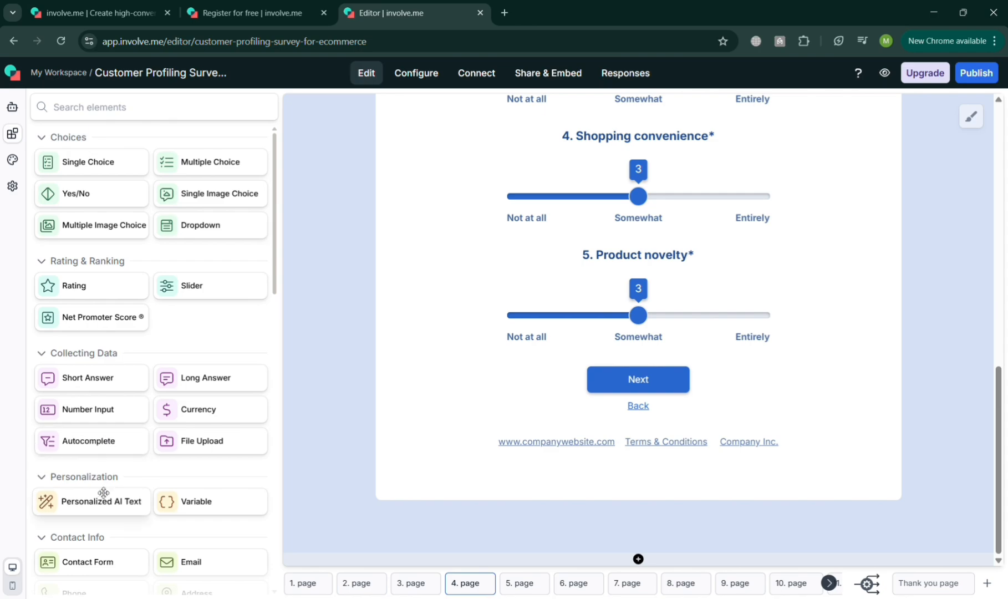
pyautogui.moveTo(297, 392); pyautogui.dragTo(557, 387)
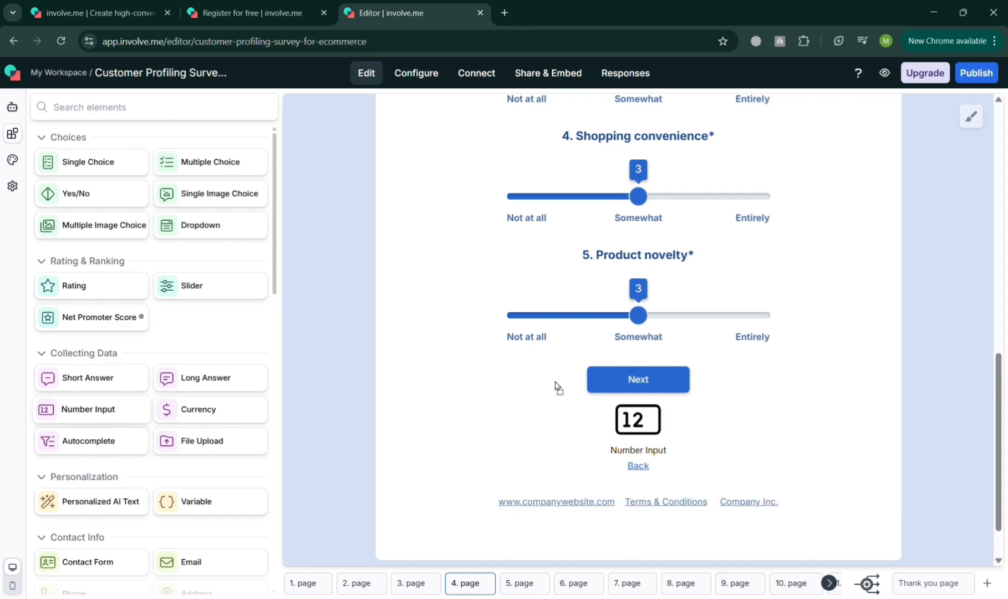
pyautogui.moveTo(590, 445); pyautogui.dragTo(587, 447)
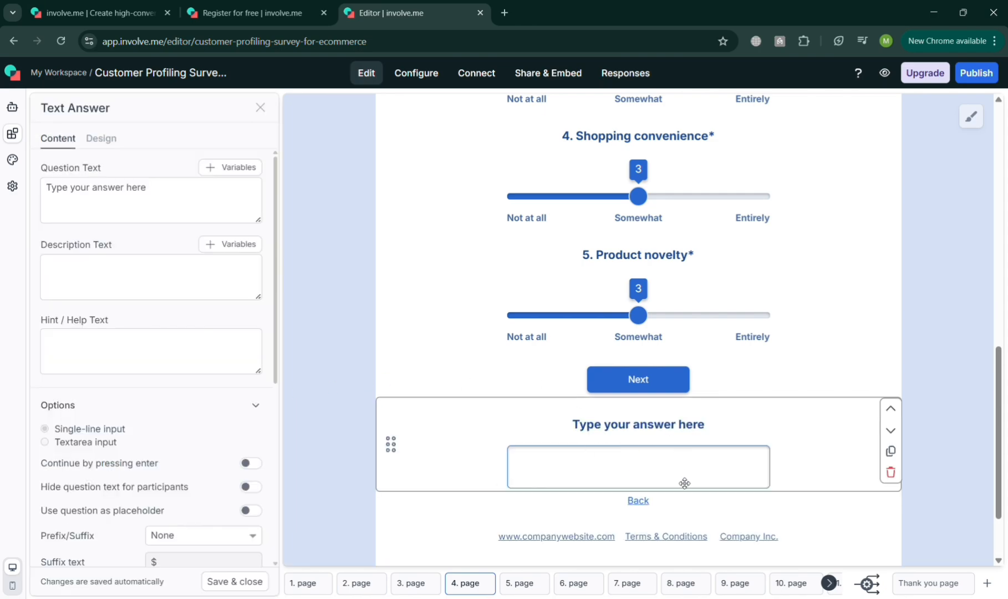
# Set the question text of the new number input on page 4 to "Favorite Number?"
pyautogui.click(189, 209)
pyautogui.hotkey('ctrl', 'a')
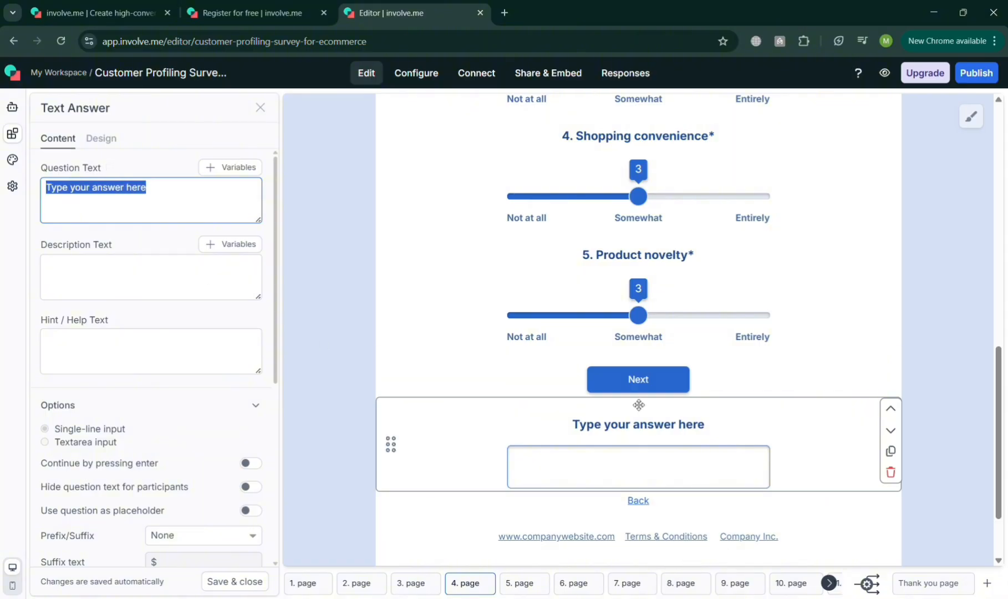
pyautogui.scroll(9, 639, 405)
pyautogui.scroll(-7, 639, 405)
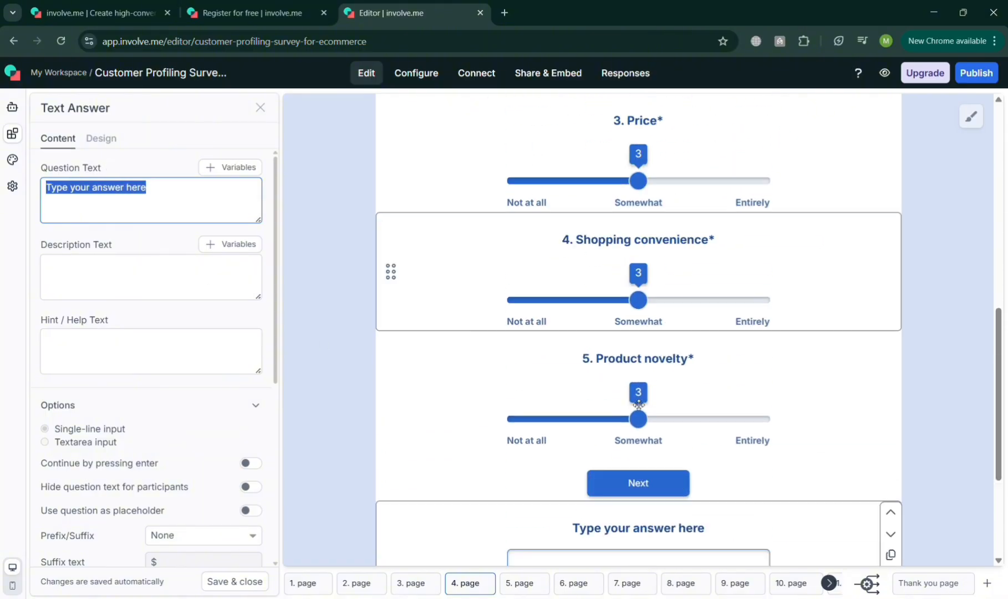
pyautogui.scroll(-4, 639, 403)
pyautogui.write('Favori')
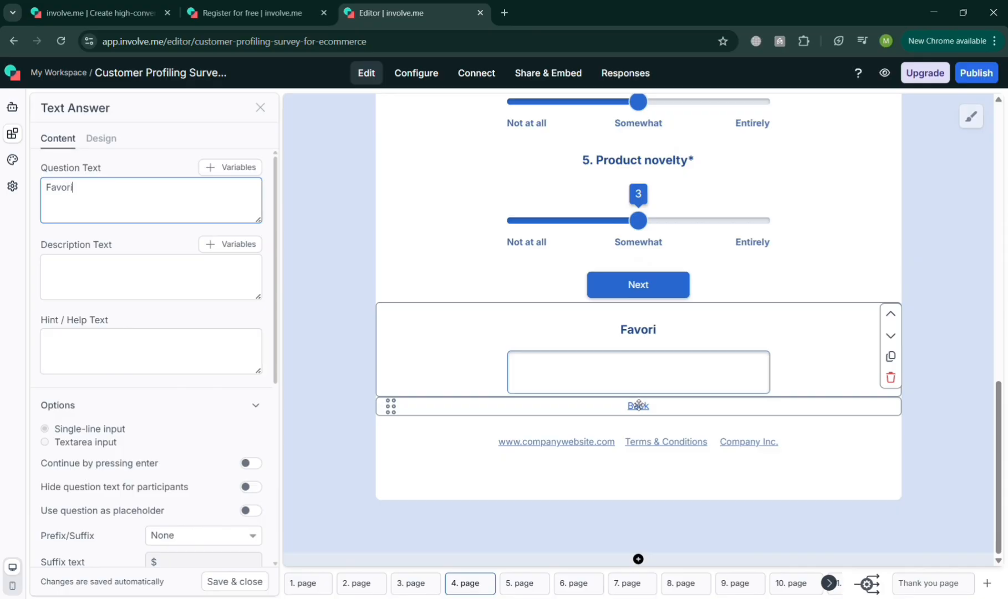
pyautogui.write('te Number')
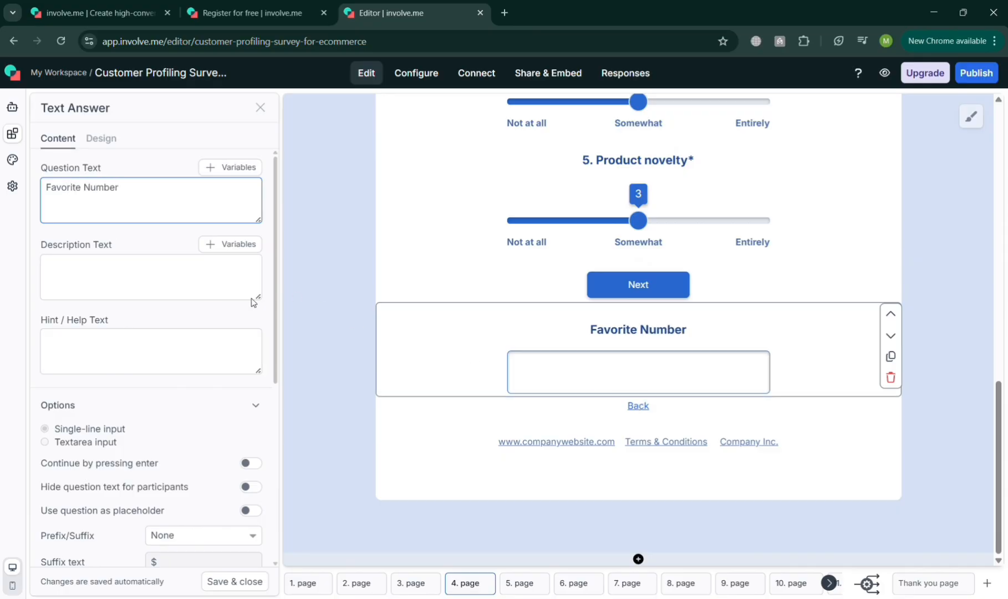
pyautogui.click(609, 379)
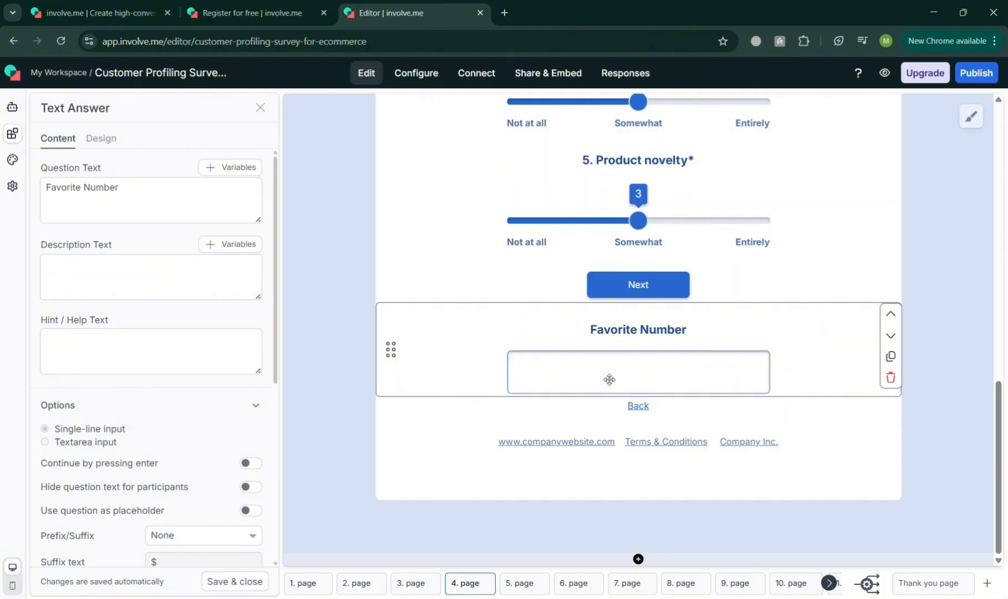
pyautogui.click(173, 190)
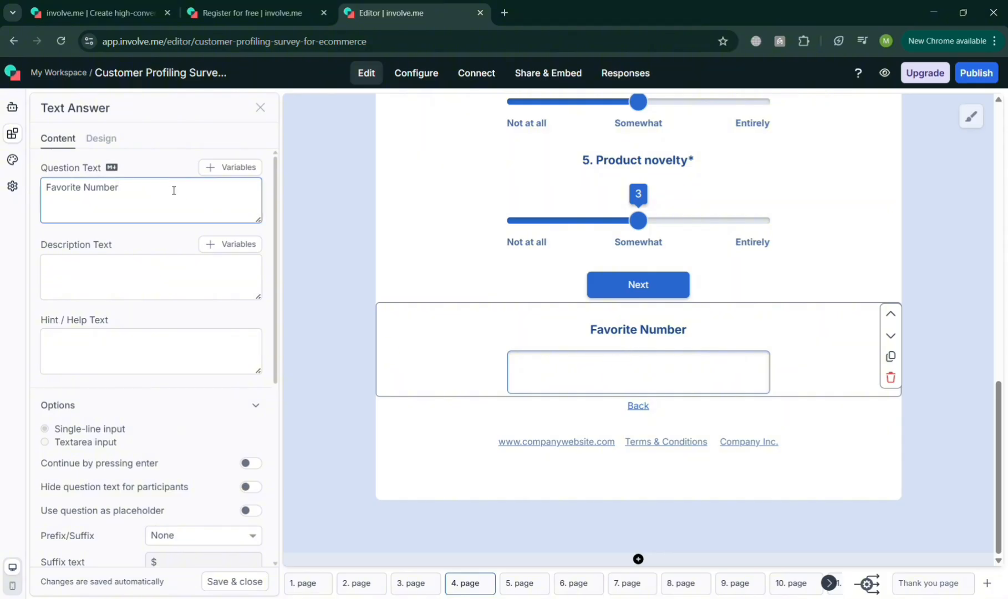
pyautogui.write('?')
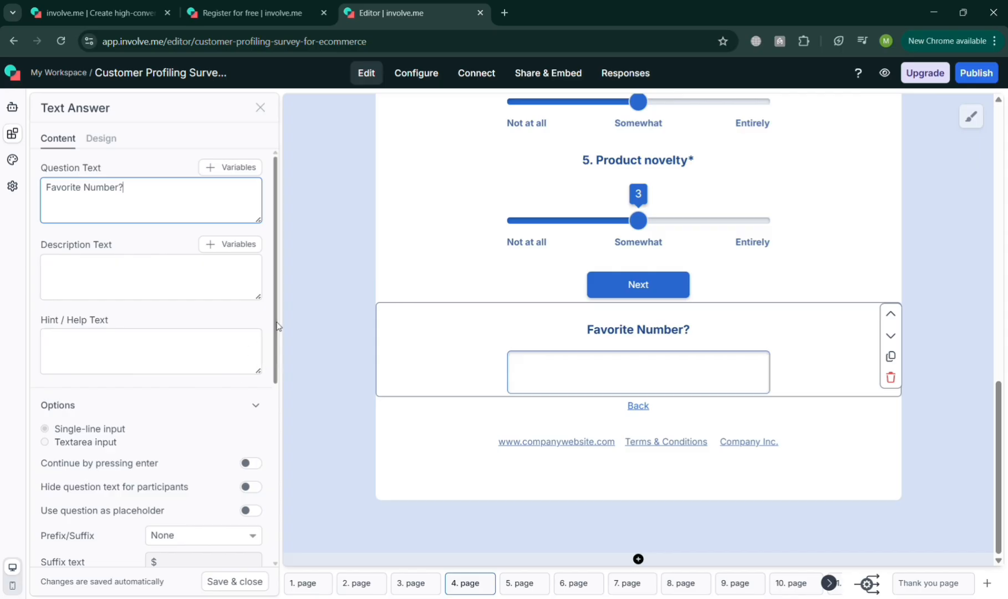
pyautogui.moveTo(276, 325); pyautogui.dragTo(308, 483)
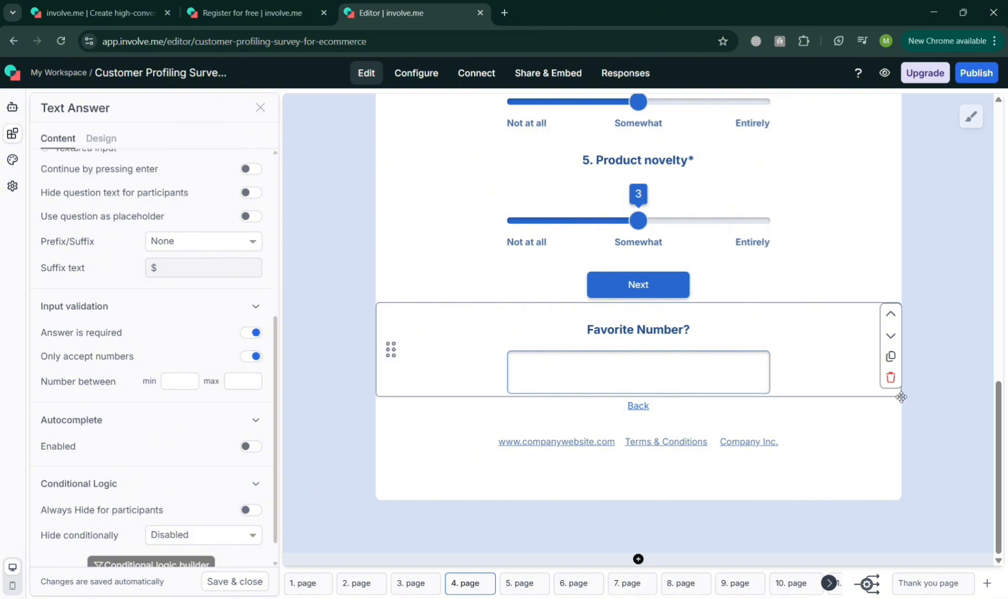
pyautogui.click(891, 378)
pyautogui.click(612, 396)
# Replace the question text of the number input on page 4 with "Salary Wage Monthly?"
pyautogui.moveTo(280, 351); pyautogui.dragTo(280, 176)
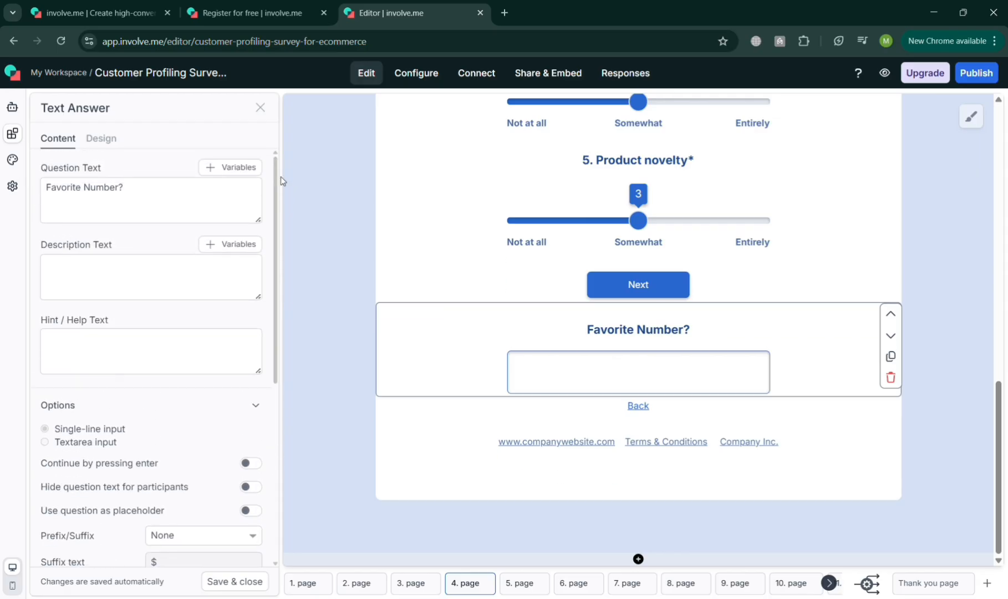
pyautogui.click(151, 197)
pyautogui.hotkey('ctrl', 'a')
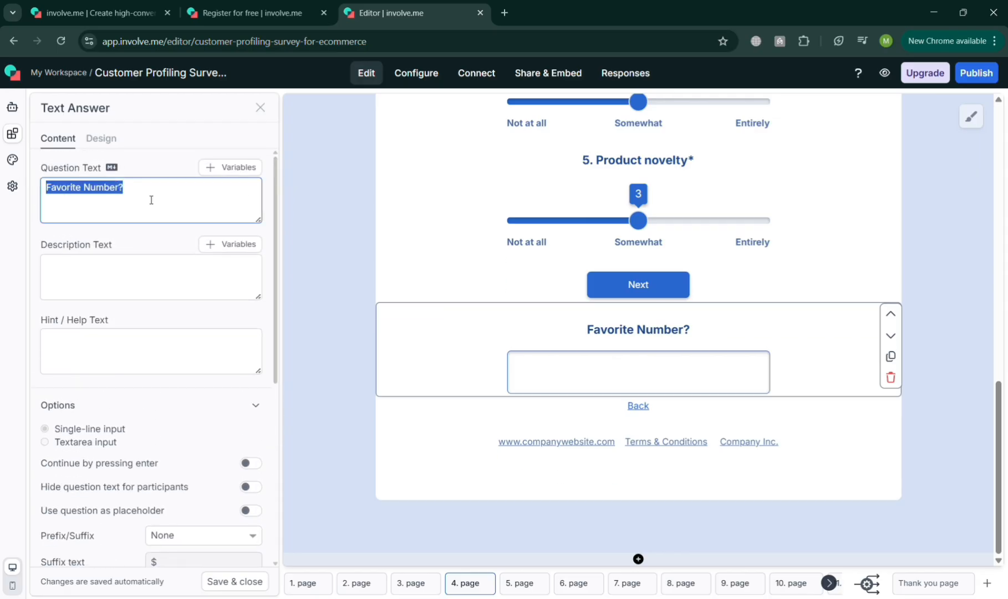
pyautogui.write('Salas')
pyautogui.press('BackSpace')
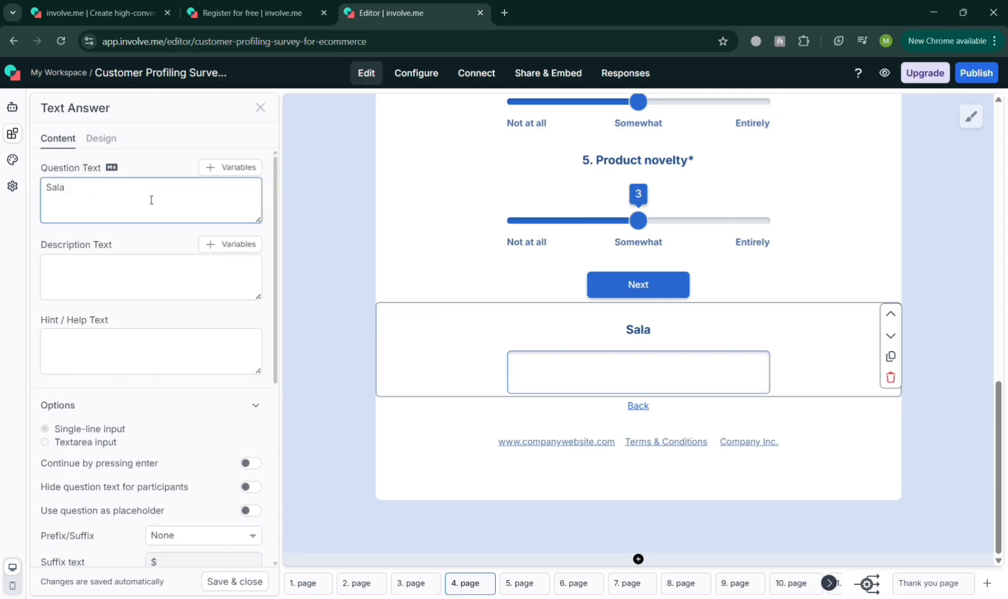
pyautogui.write('ry Wag')
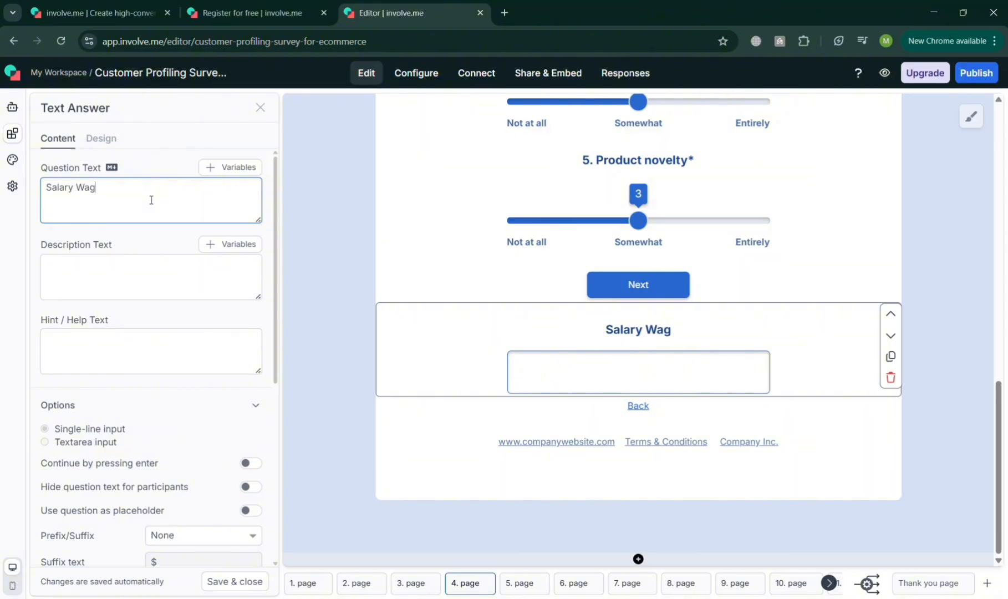
pyautogui.write('e Month')
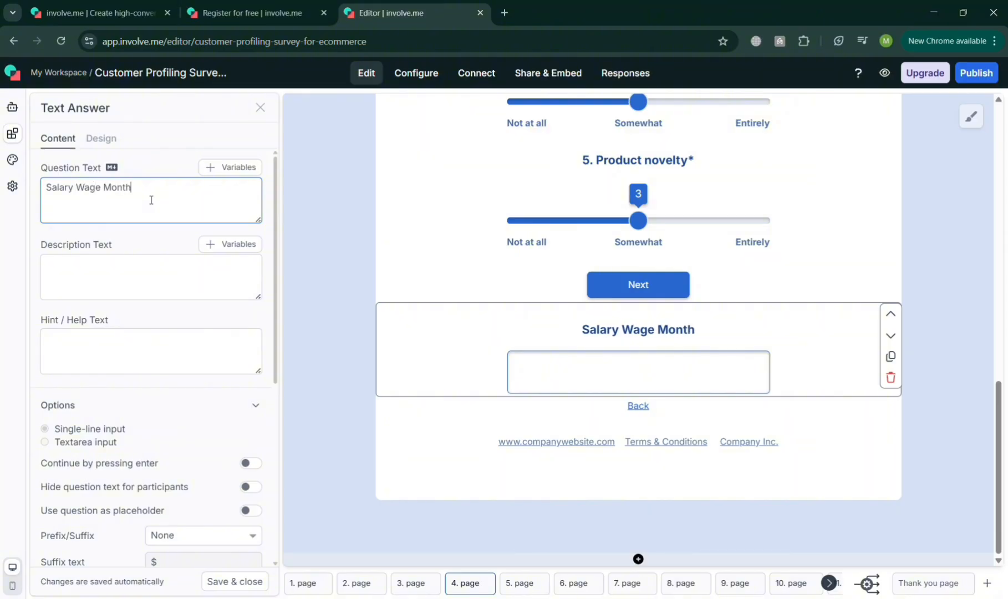
pyautogui.write('ly?')
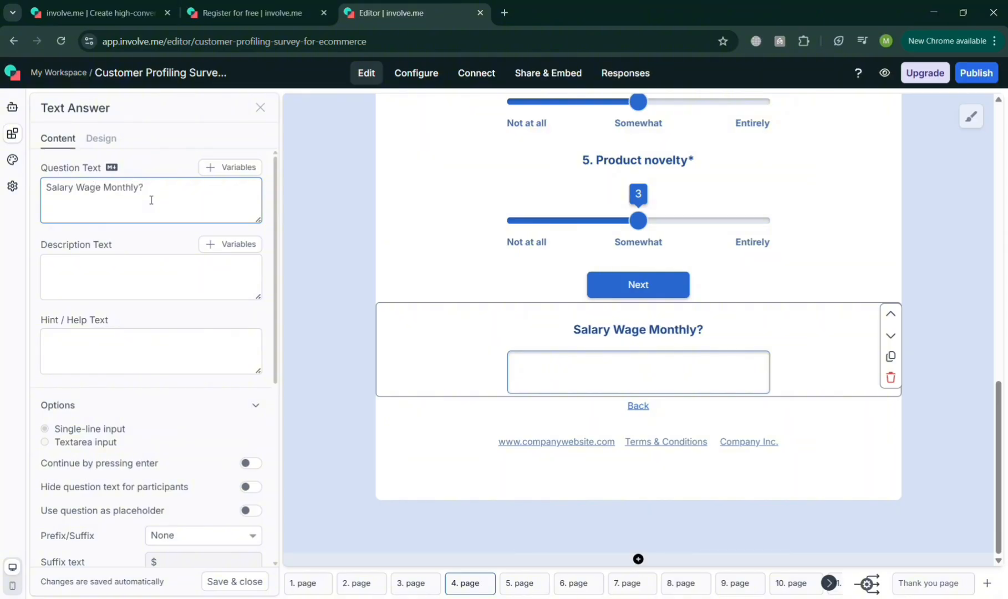
# Look through the number input's validation and conditional logic options, and review the contents of page 5
pyautogui.moveTo(273, 284); pyautogui.dragTo(283, 485)
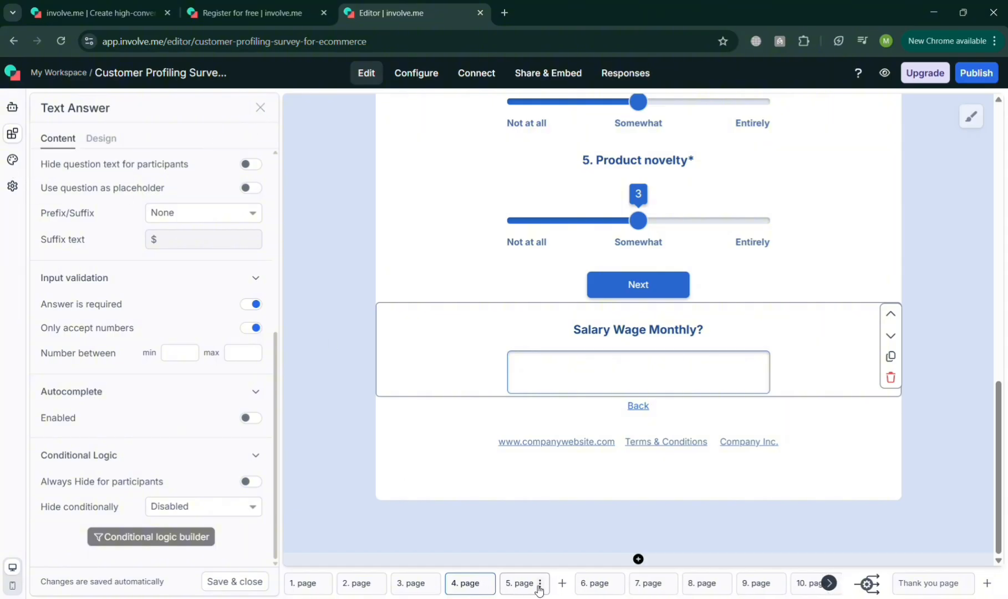
pyautogui.click(535, 583)
pyautogui.scroll(2, 668, 441)
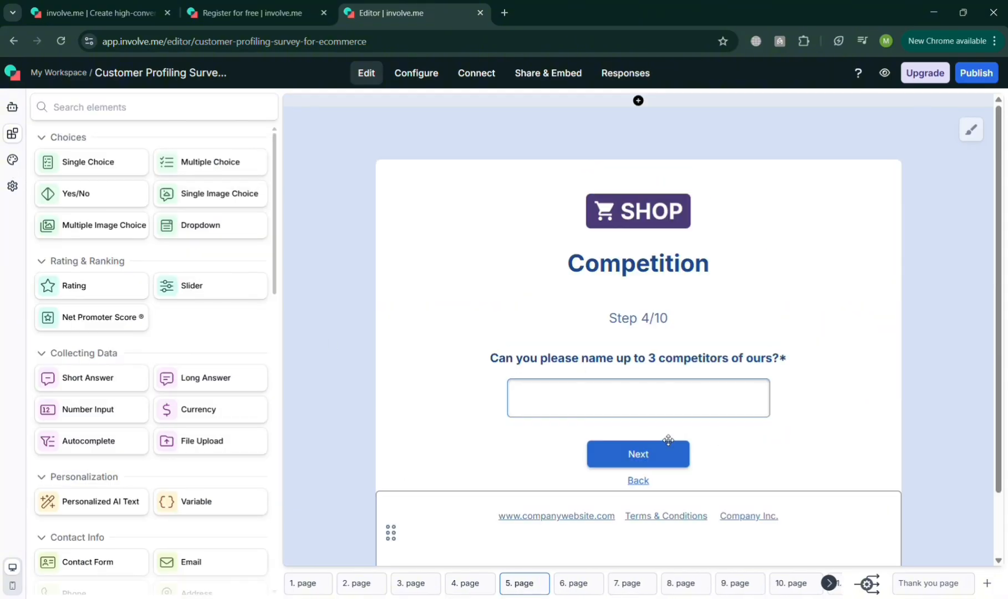
pyautogui.scroll(-2, 668, 439)
# Add a Contact Form element below the footer on page 9 and delete only its contact fields block
pyautogui.click(761, 589)
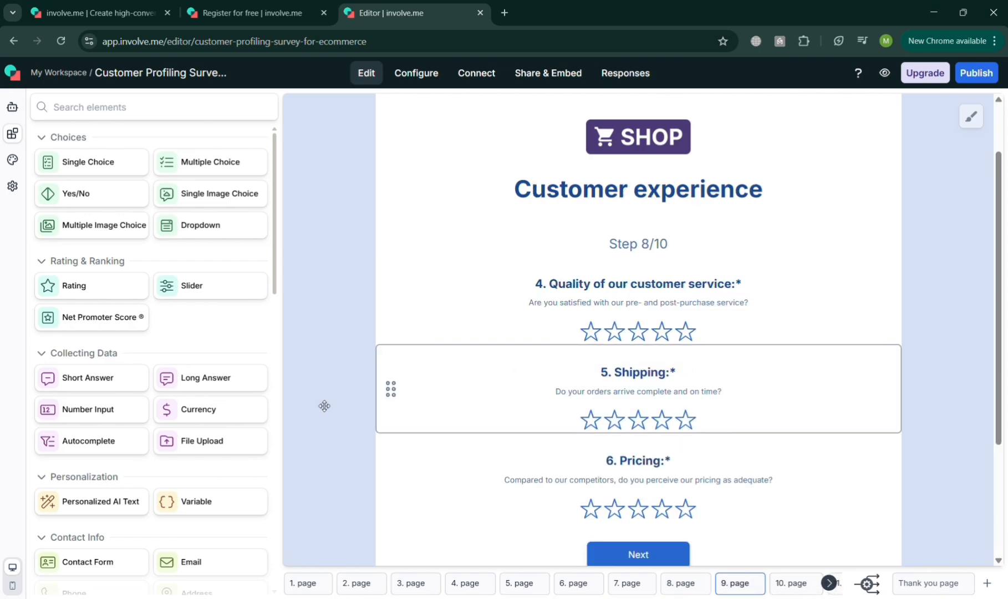
pyautogui.moveTo(277, 252); pyautogui.dragTo(344, 411)
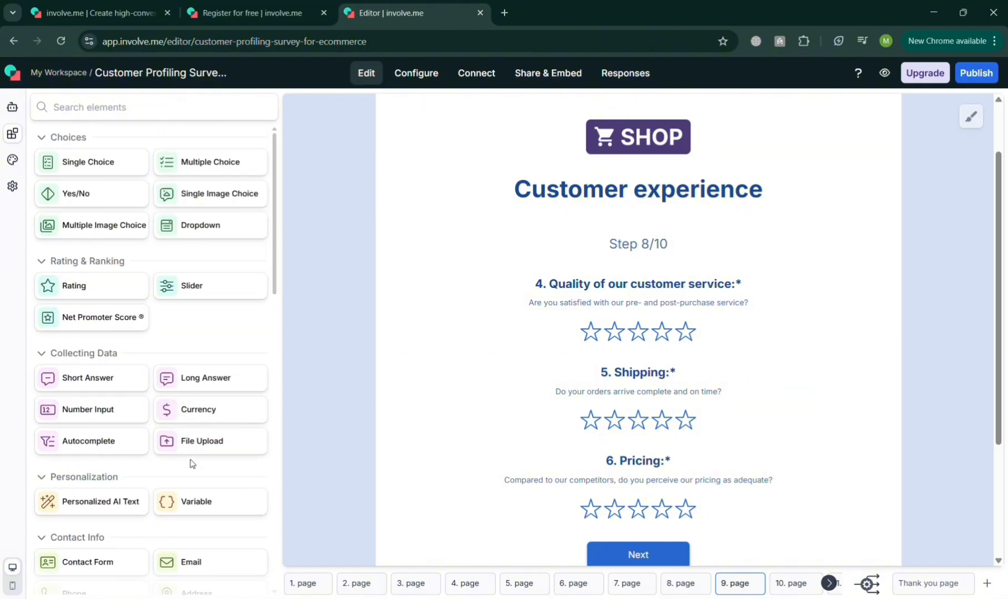
pyautogui.scroll(-2, 194, 455)
pyautogui.scroll(1, 571, 486)
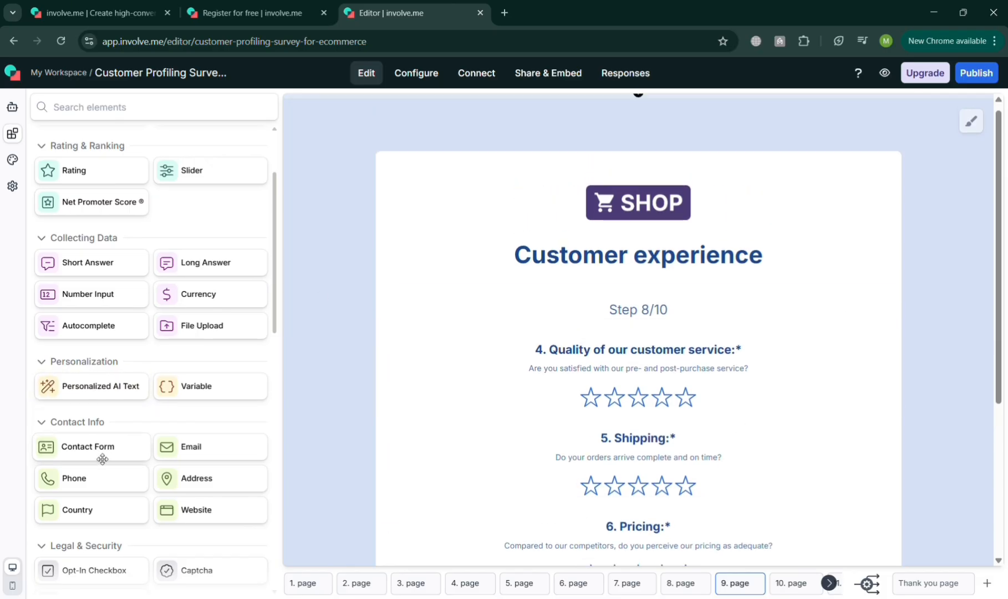
pyautogui.click(98, 458)
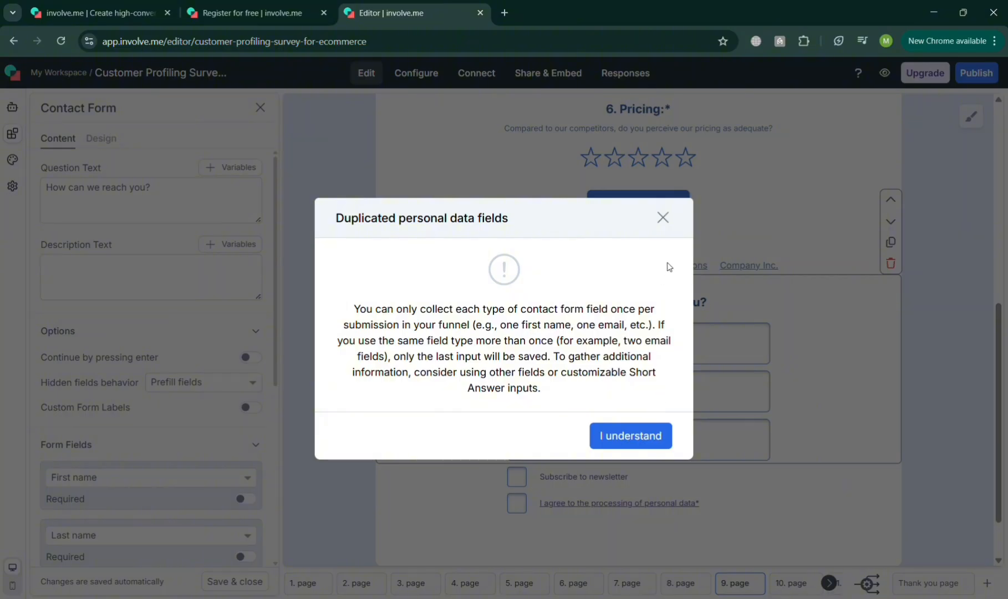
pyautogui.click(664, 218)
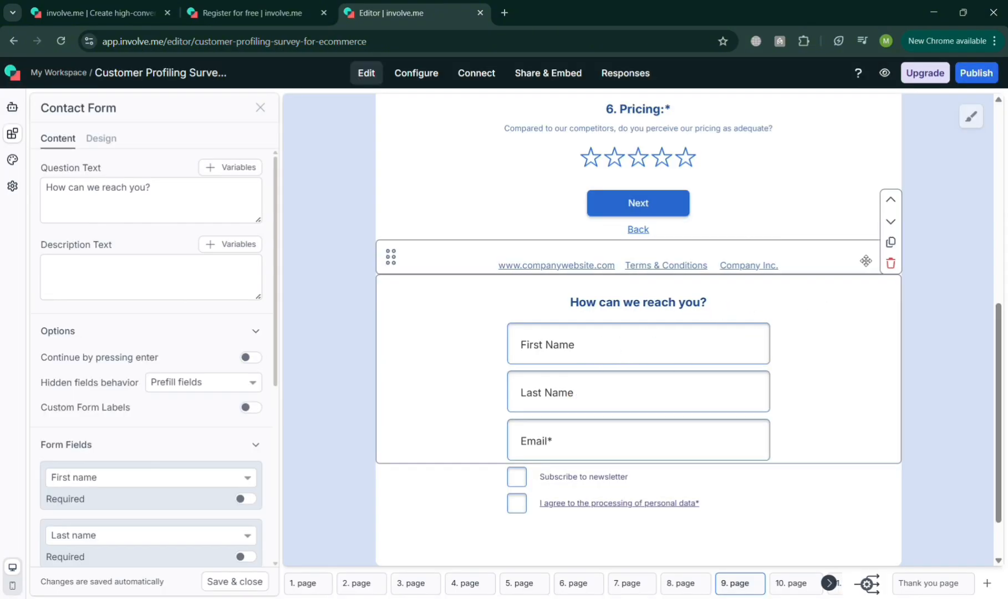
pyautogui.click(891, 262)
pyautogui.click(641, 400)
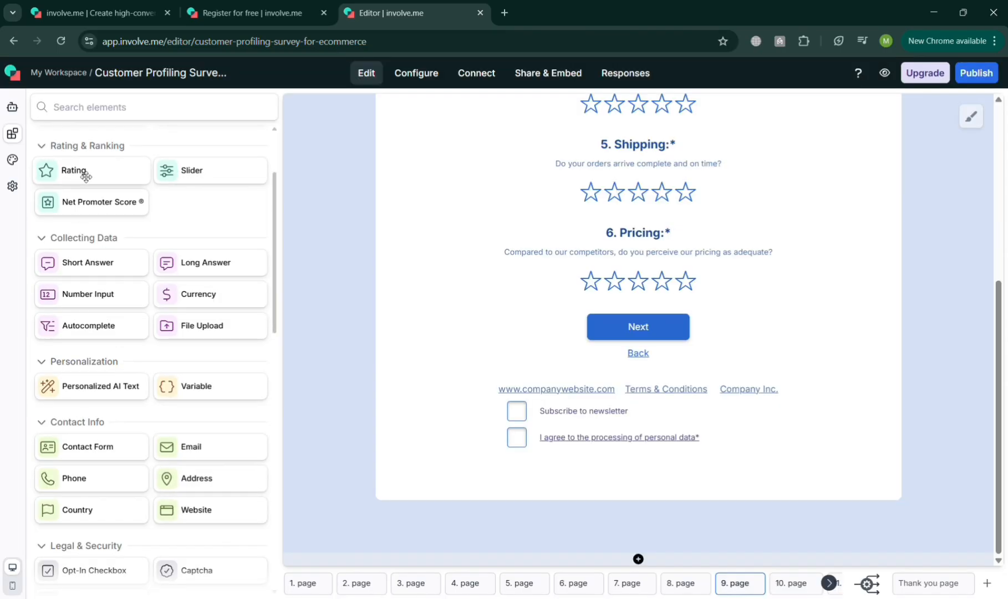
# Add a Rating element between "6. Pricing" and the Next button on page 9, with the question text "Rate our Offer*"
pyautogui.moveTo(83, 173); pyautogui.dragTo(644, 259)
pyautogui.click(173, 205)
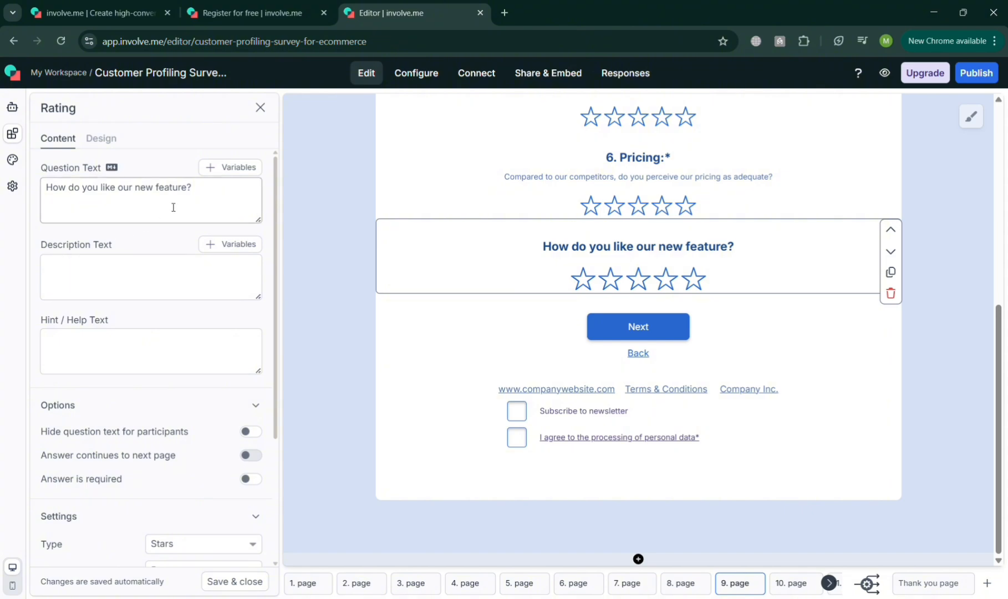
pyautogui.tripleClick(173, 198)
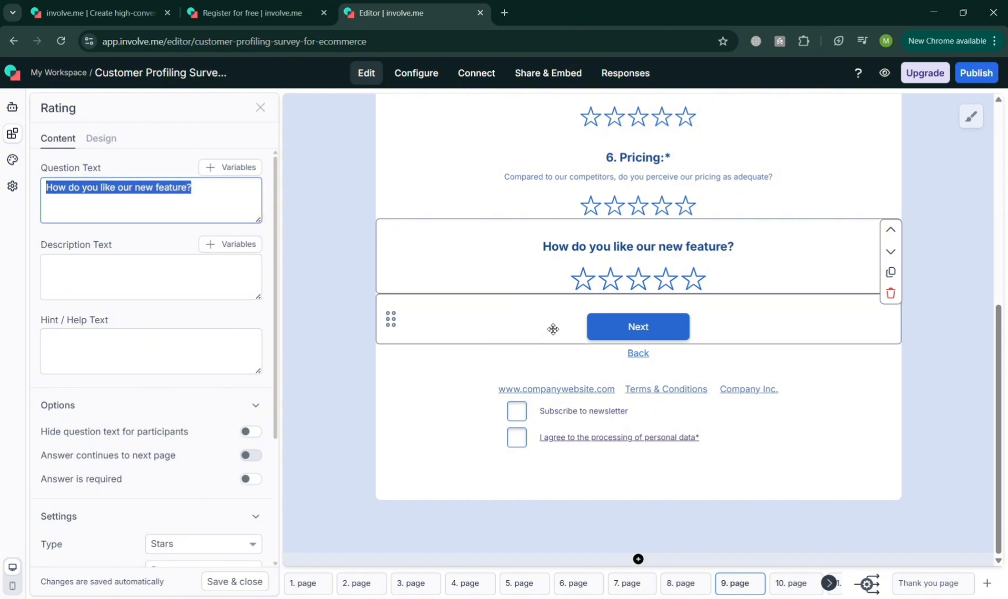
pyautogui.scroll(7, 549, 327)
pyautogui.scroll(-2, 522, 340)
pyautogui.scroll(-3, 523, 340)
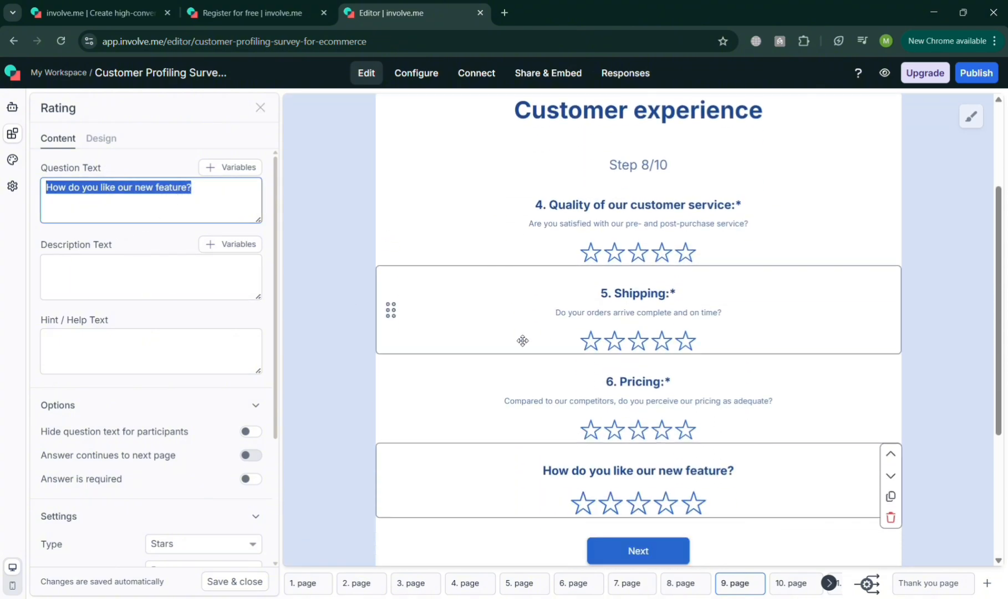
pyautogui.scroll(1, 587, 409)
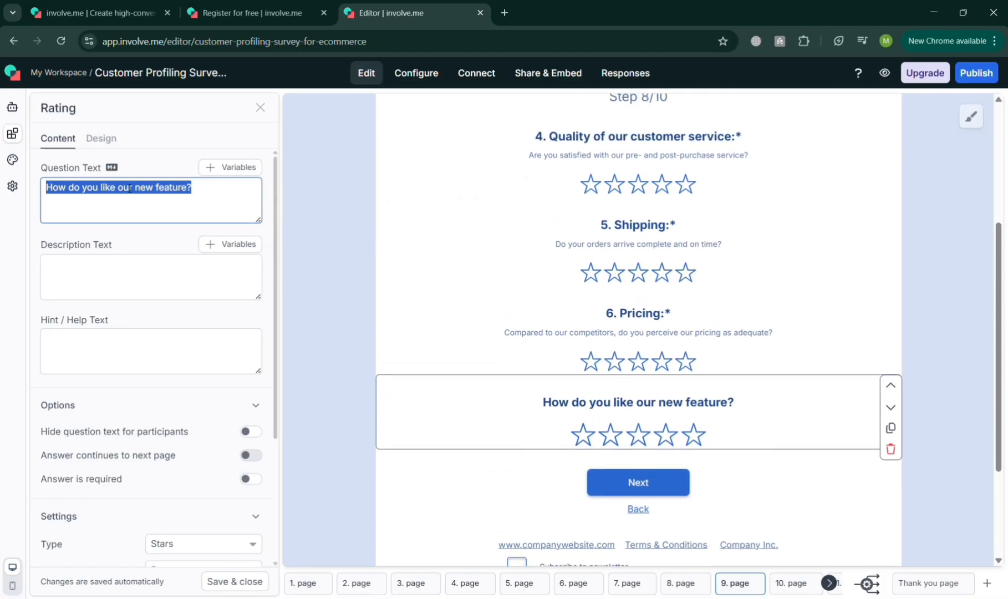
pyautogui.write('F')
pyautogui.press('BackSpace')
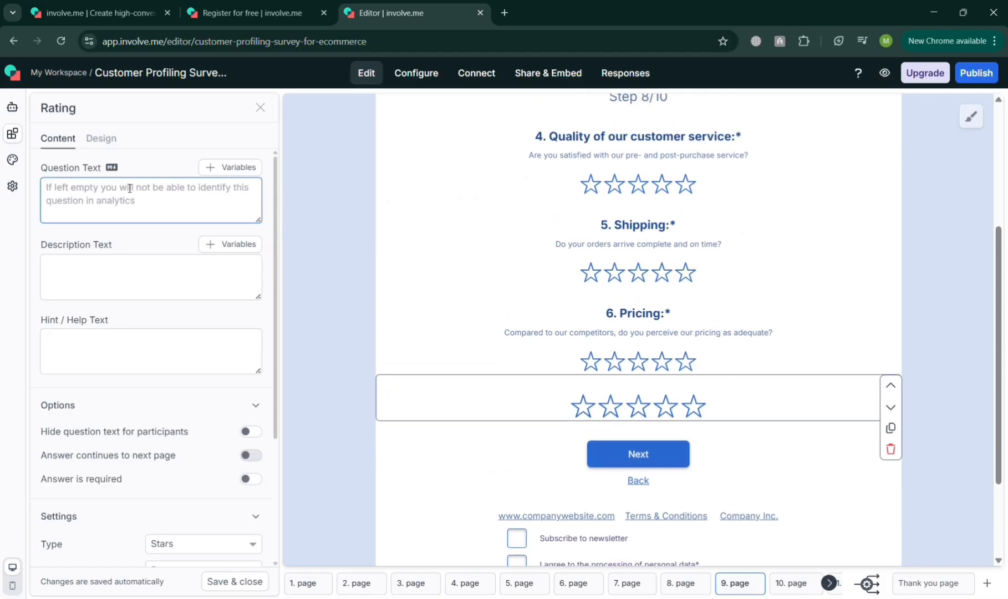
pyautogui.write('Rate our ')
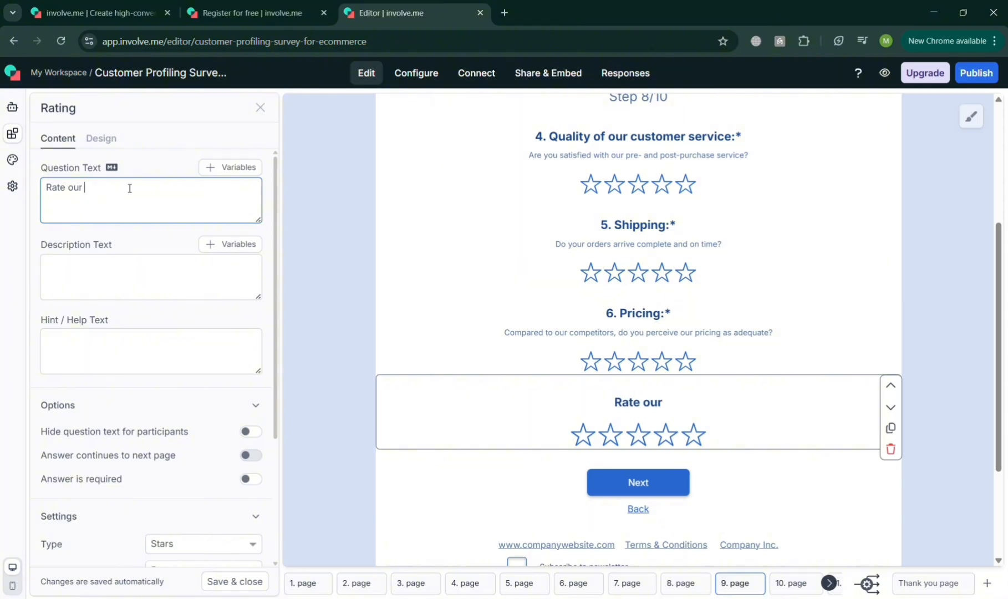
pyautogui.write('Offer')
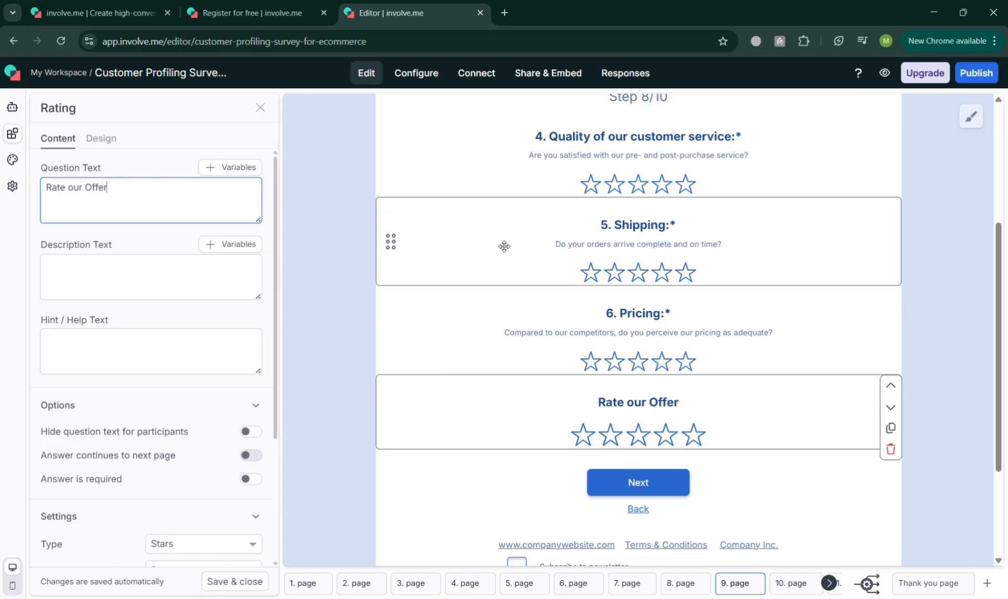
pyautogui.write('*')
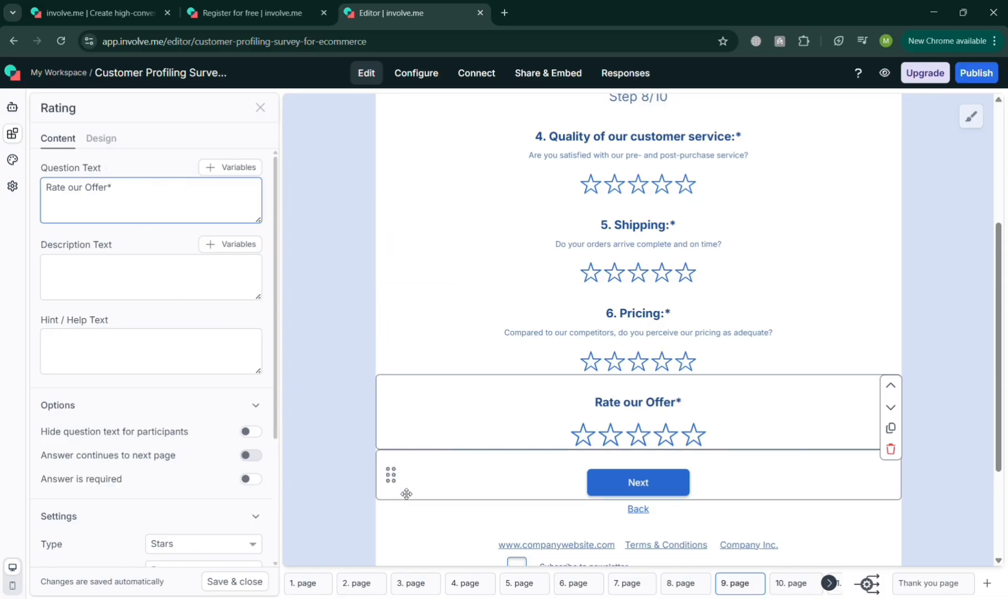
pyautogui.click(407, 494)
pyautogui.scroll(-3, 816, 399)
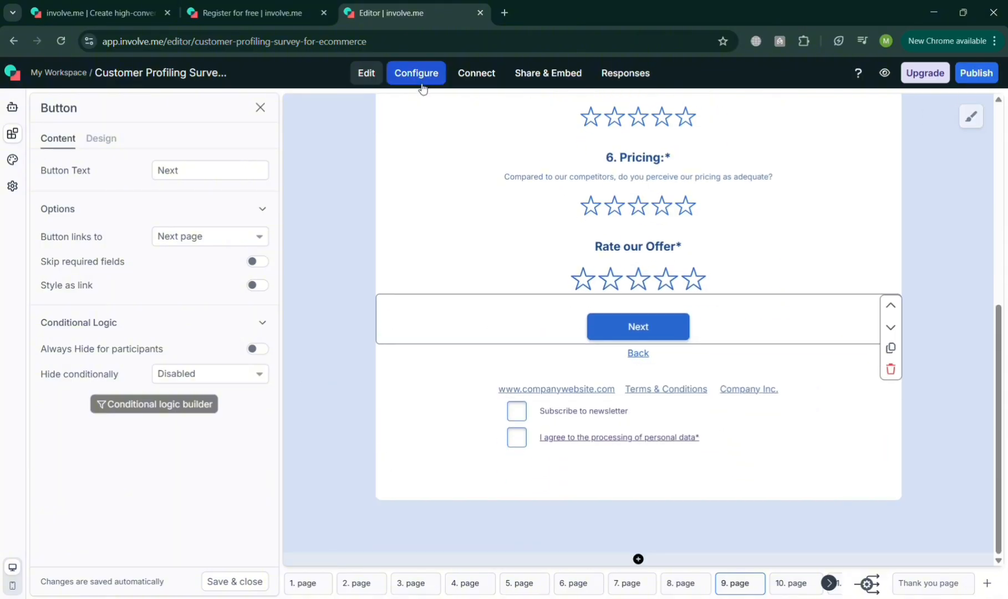
# Inspect the Funnel Navigation settings, switching the page progress display on and off, and look at the Global Formulas settings
pyautogui.click(12, 186)
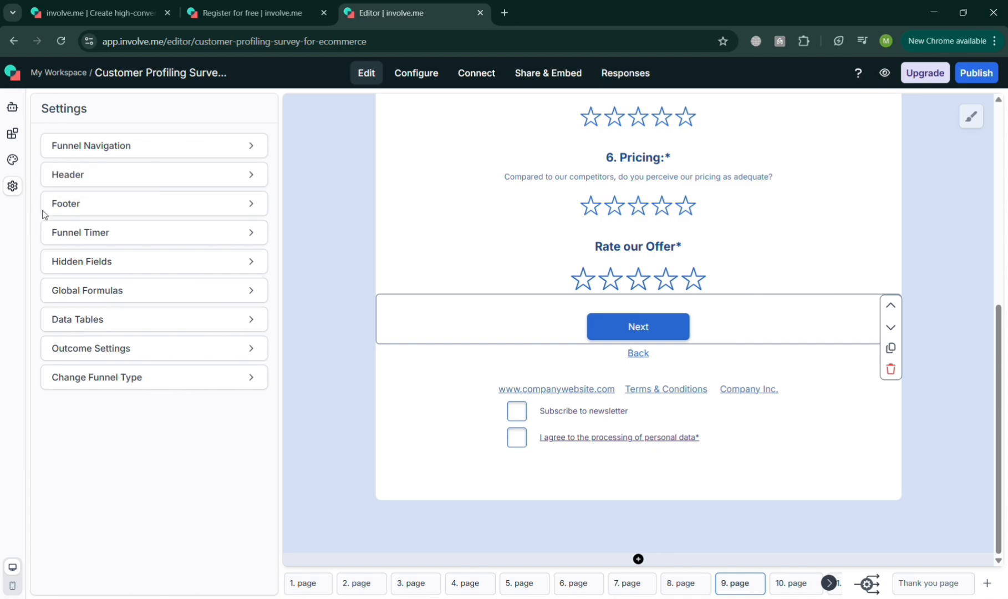
pyautogui.click(214, 147)
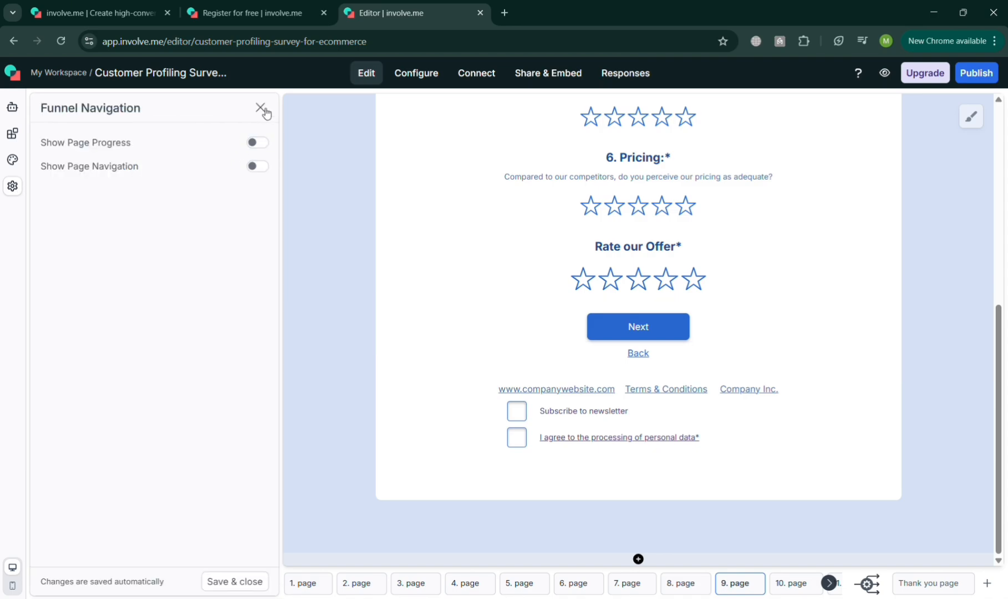
pyautogui.click(264, 108)
pyautogui.click(244, 146)
pyautogui.click(258, 143)
pyautogui.click(260, 144)
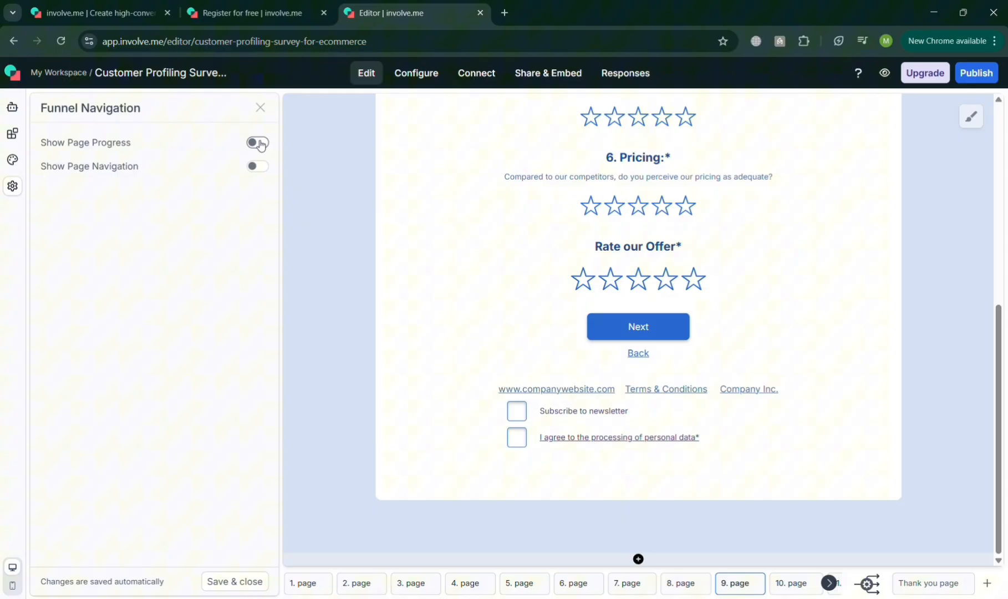
pyautogui.click(261, 108)
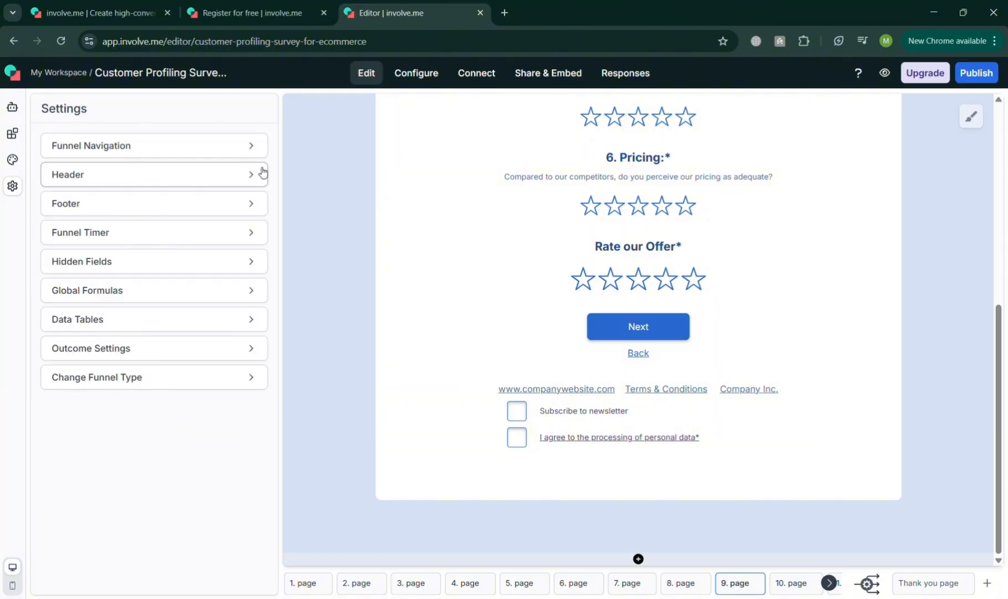
pyautogui.click(255, 297)
pyautogui.click(261, 109)
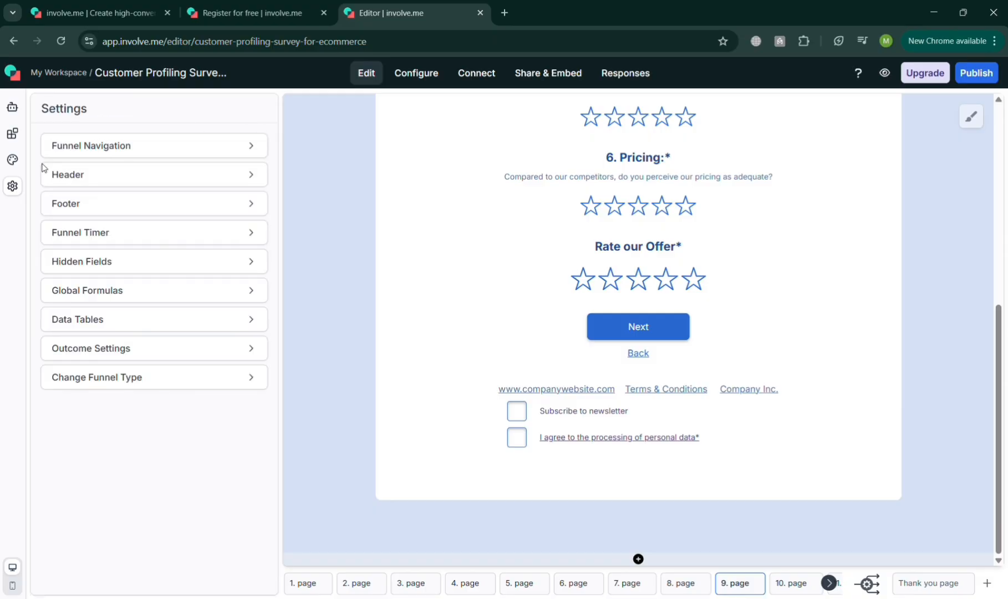
# Look through the AI assistant and content elements in the editor, and the third-party integrations offered for the funnel
pyautogui.click(12, 160)
pyautogui.click(11, 136)
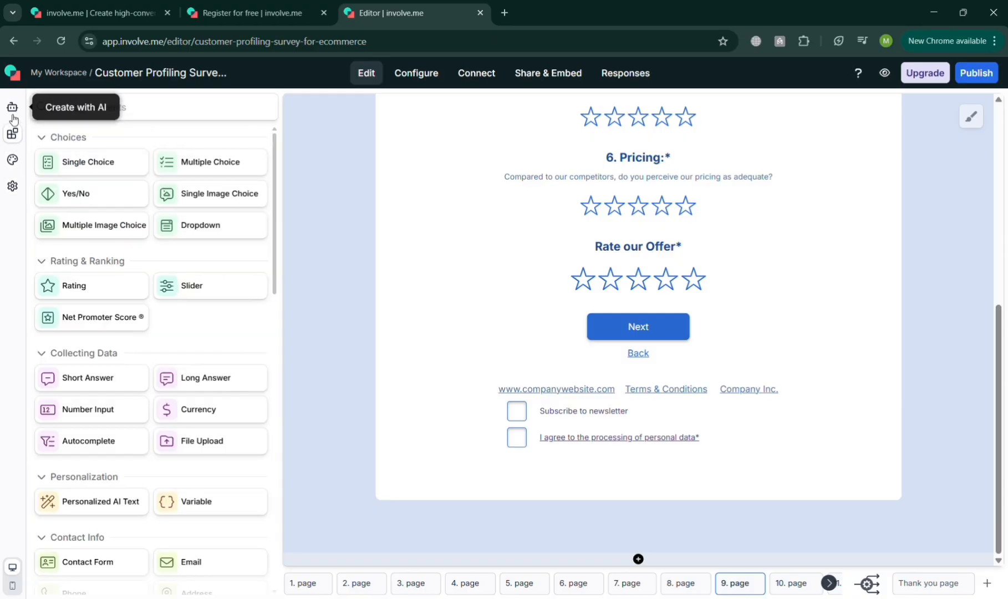
pyautogui.click(13, 111)
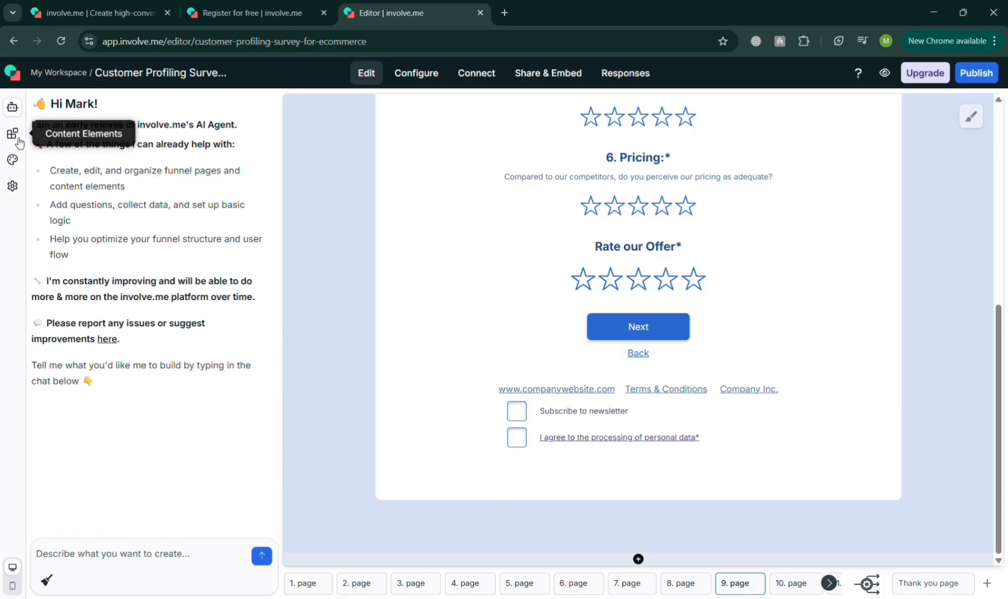
pyautogui.click(13, 134)
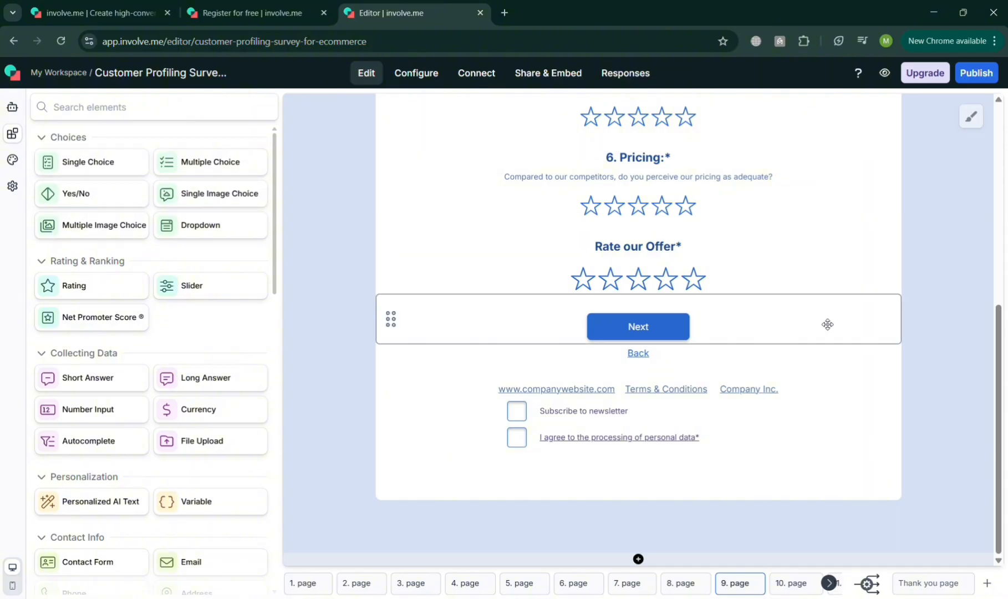
pyautogui.scroll(7, 864, 335)
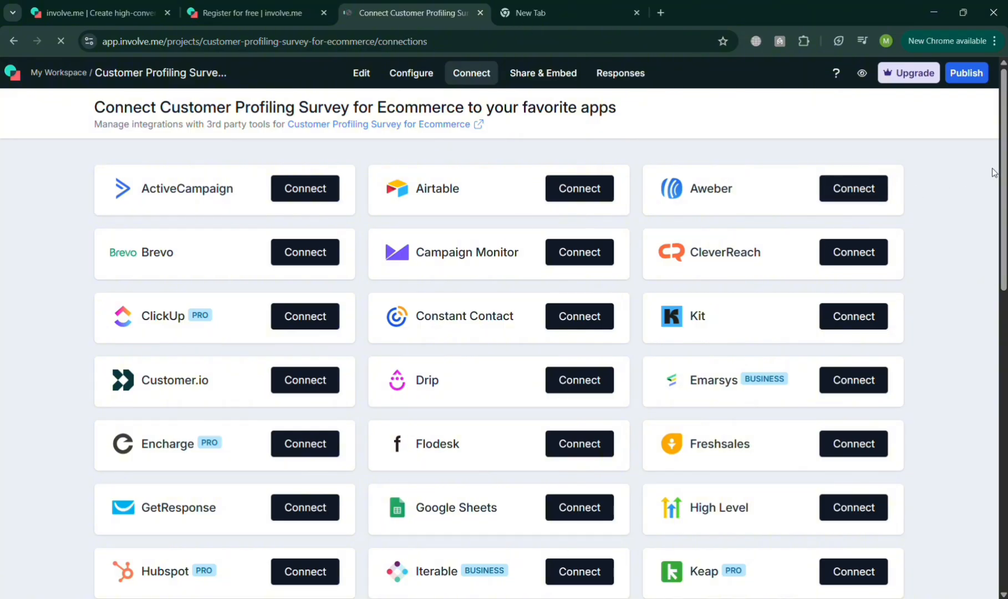
pyautogui.moveTo(1004, 175)
pyautogui.mouseDown()
pyautogui.moveTo(1006, 380)
pyautogui.moveTo(1007, 161)
pyautogui.mouseUp()
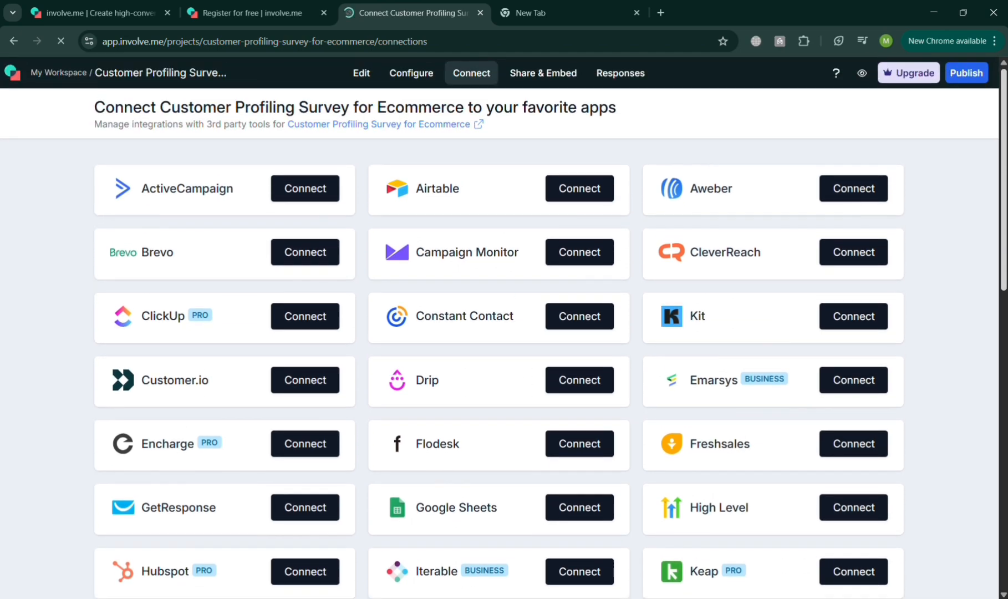
pyautogui.tripleClick(549, 75)
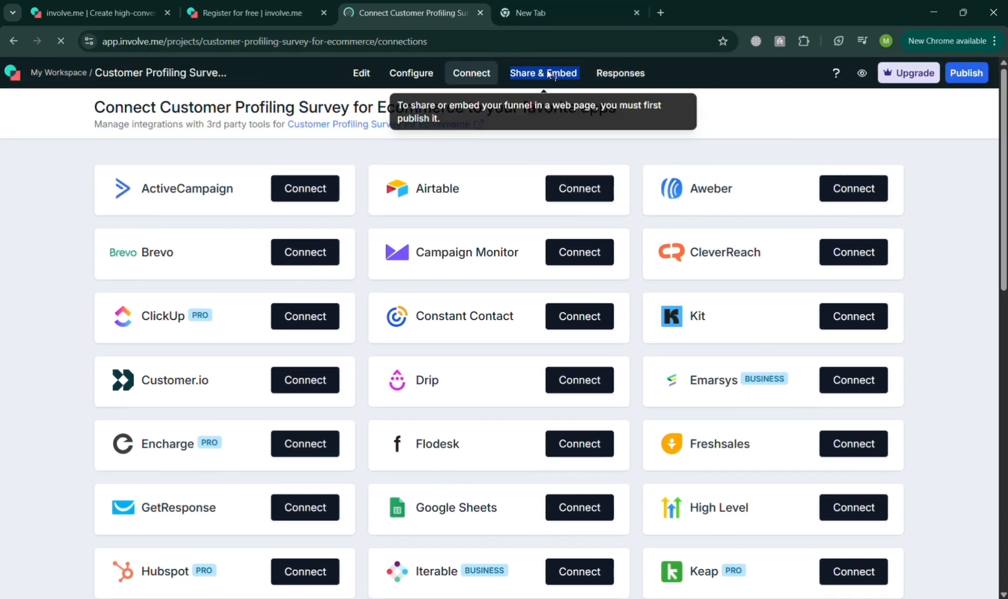
pyautogui.click(735, 104)
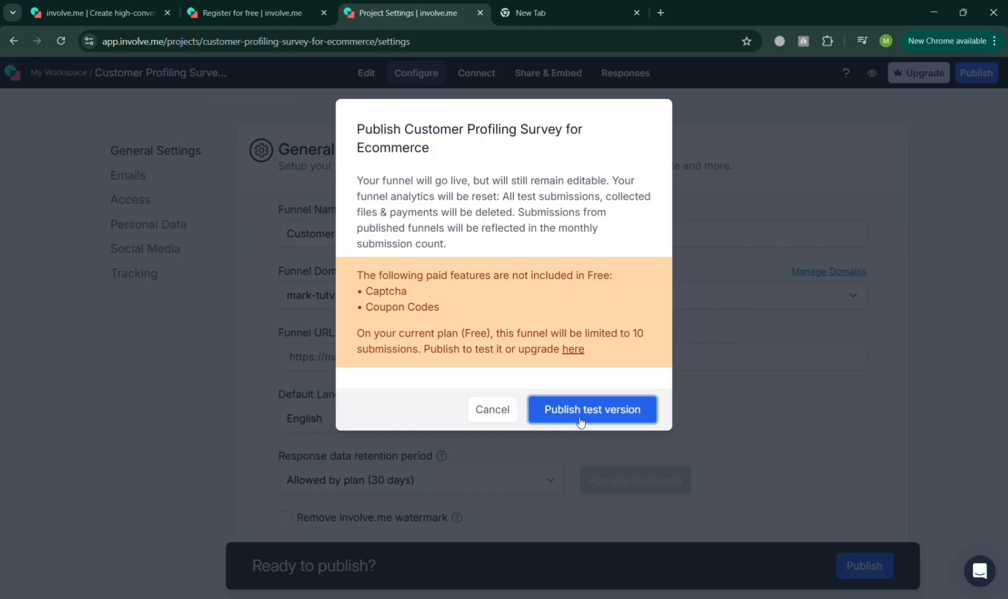
# Publish the test version of the Customer Profiling Survey for Ecommerce funnel and review its sharing and website embed options
pyautogui.click(585, 421)
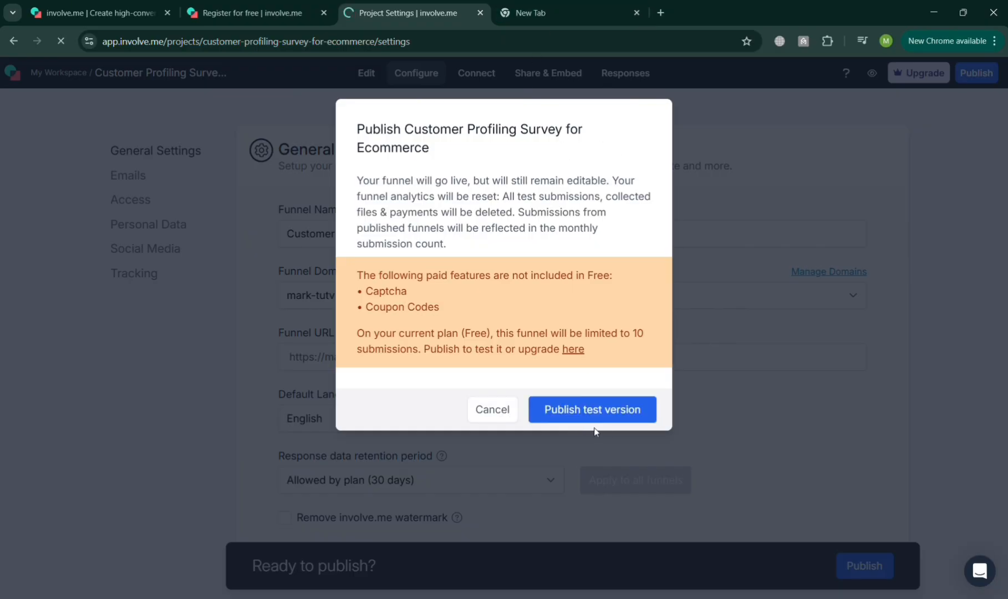
pyautogui.click(594, 427)
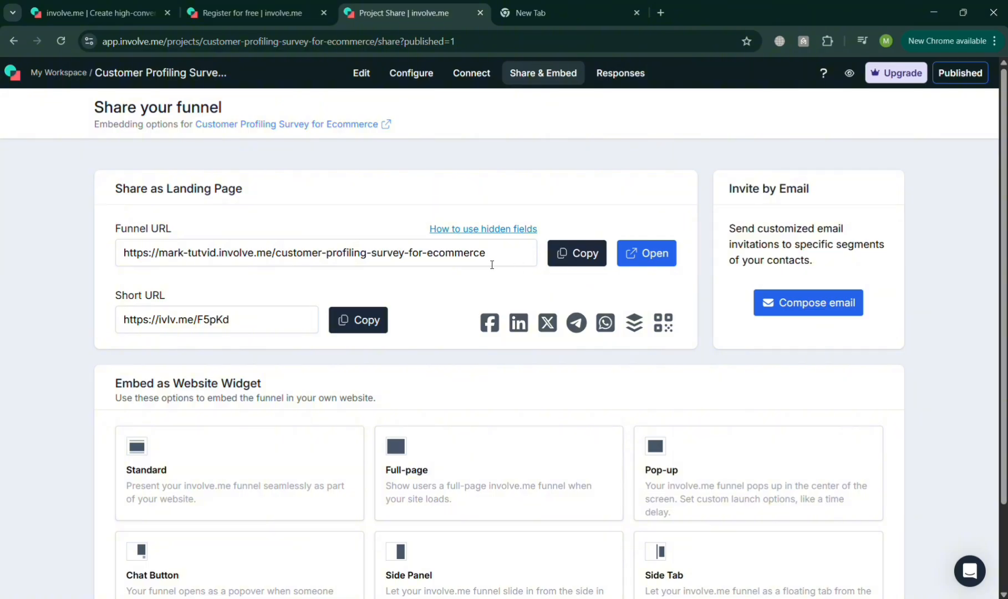
pyautogui.scroll(-1, 361, 421)
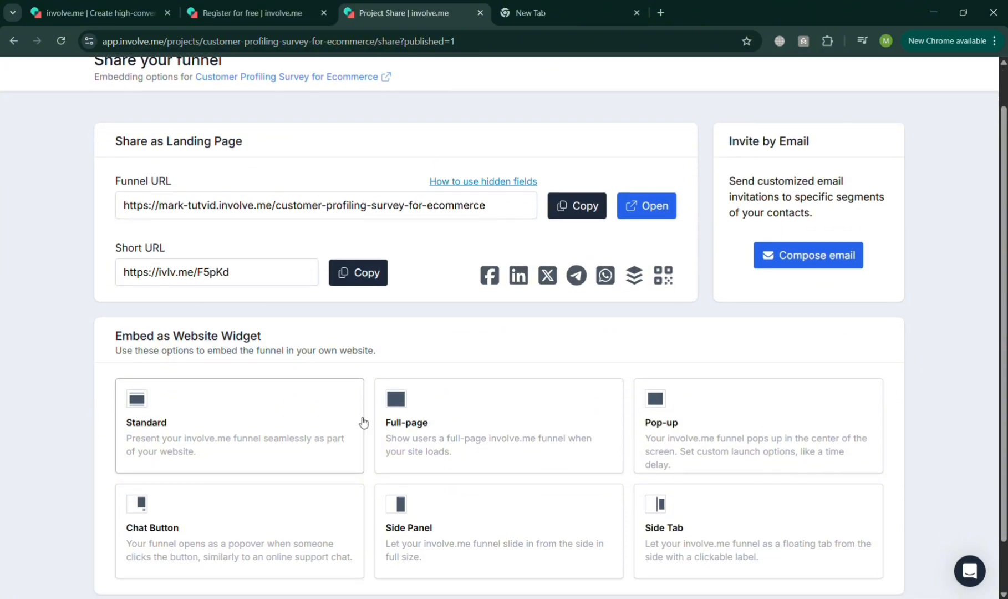
pyautogui.scroll(-1, 554, 310)
pyautogui.scroll(2, 688, 285)
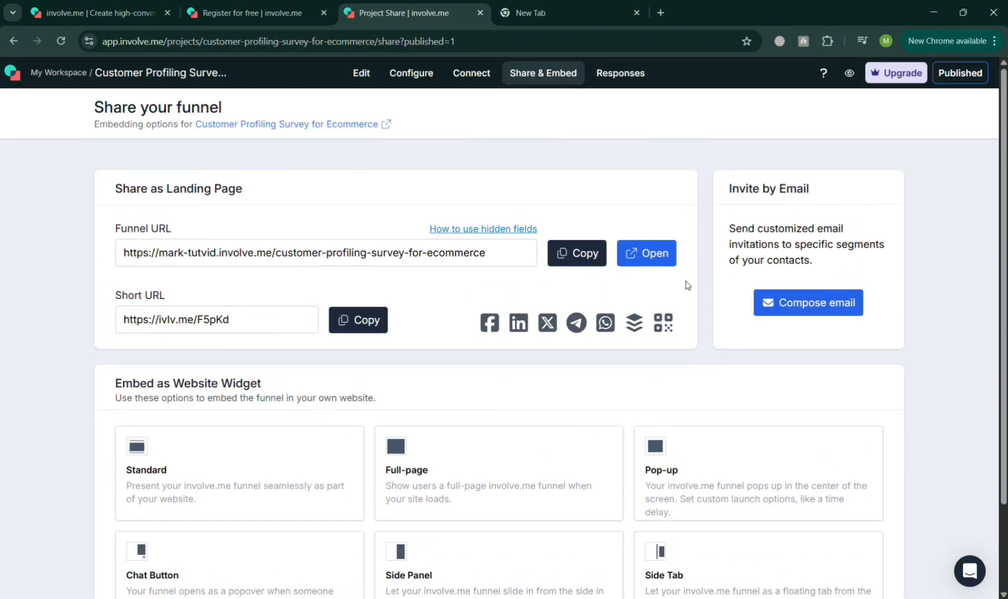
# Open the published funnel's landing page and start the customer survey
pyautogui.click(649, 262)
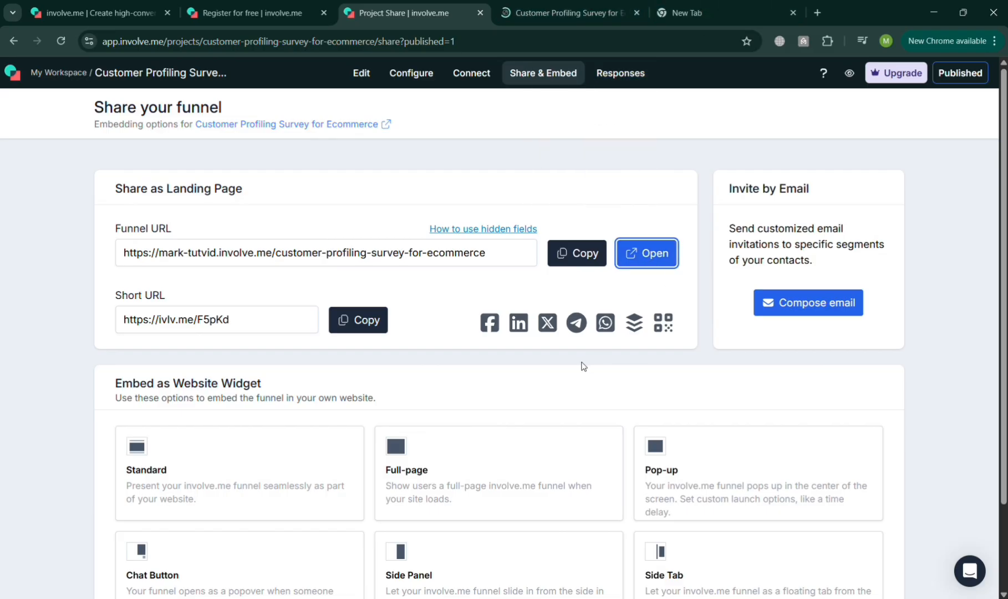
pyautogui.scroll(-3, 583, 366)
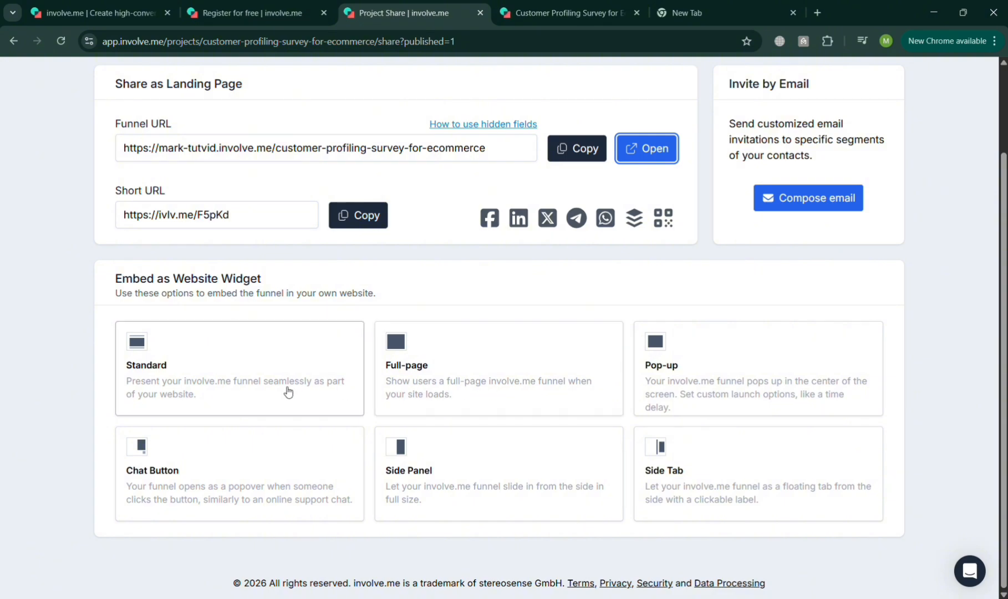
pyautogui.click(560, 12)
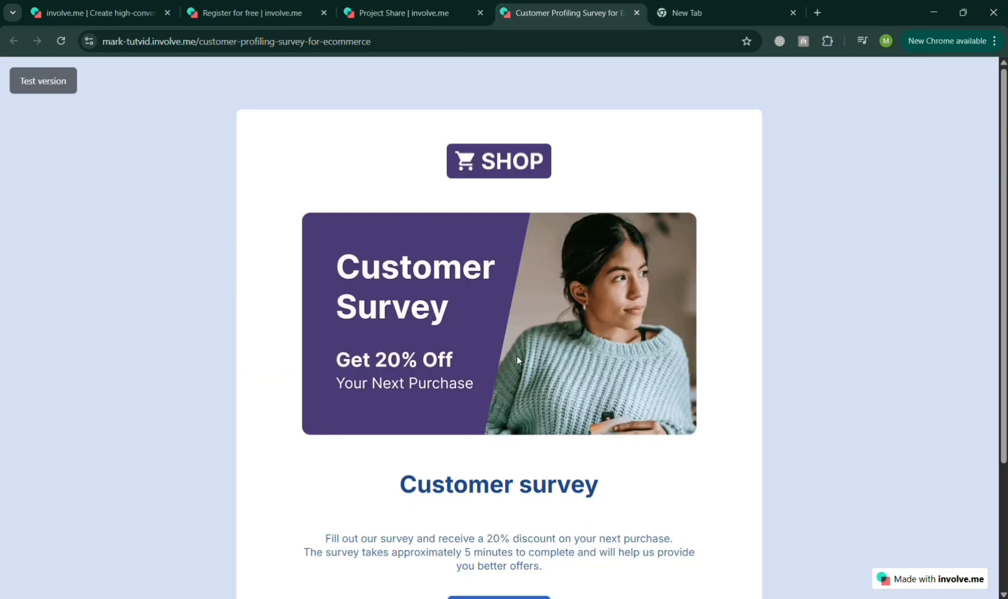
pyautogui.scroll(-3, 534, 349)
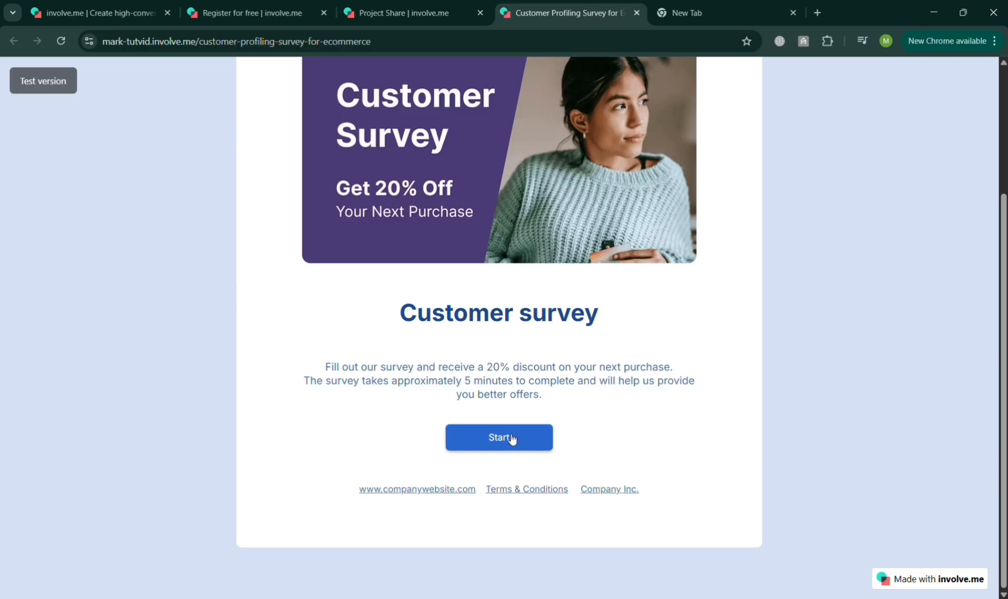
pyautogui.click(509, 437)
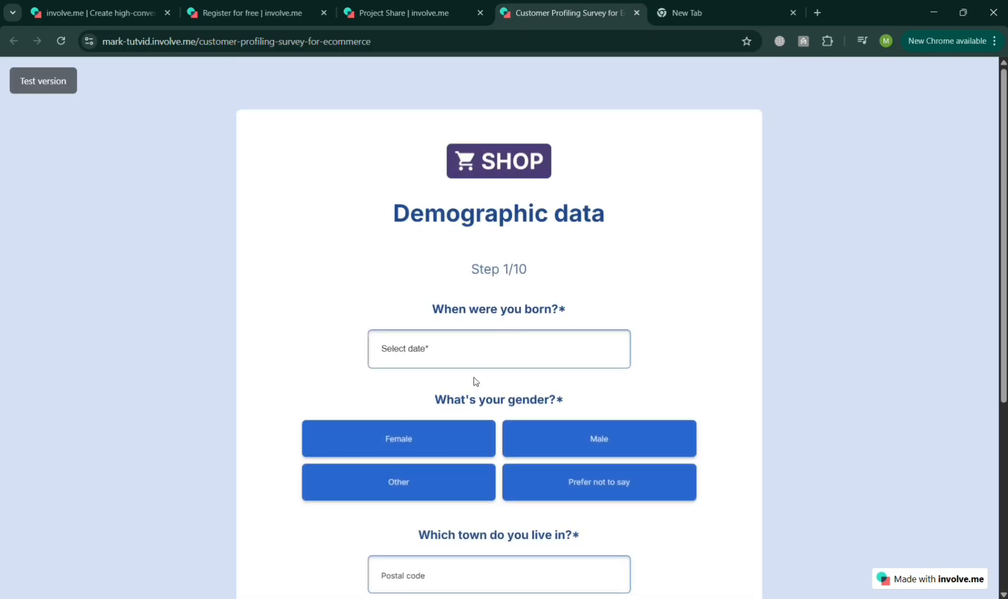
# Pick a date for the "When were you born?" question on the Demographic data page and try editing its year
pyautogui.scroll(-5, 511, 383)
pyautogui.scroll(5, 515, 381)
pyautogui.click(470, 363)
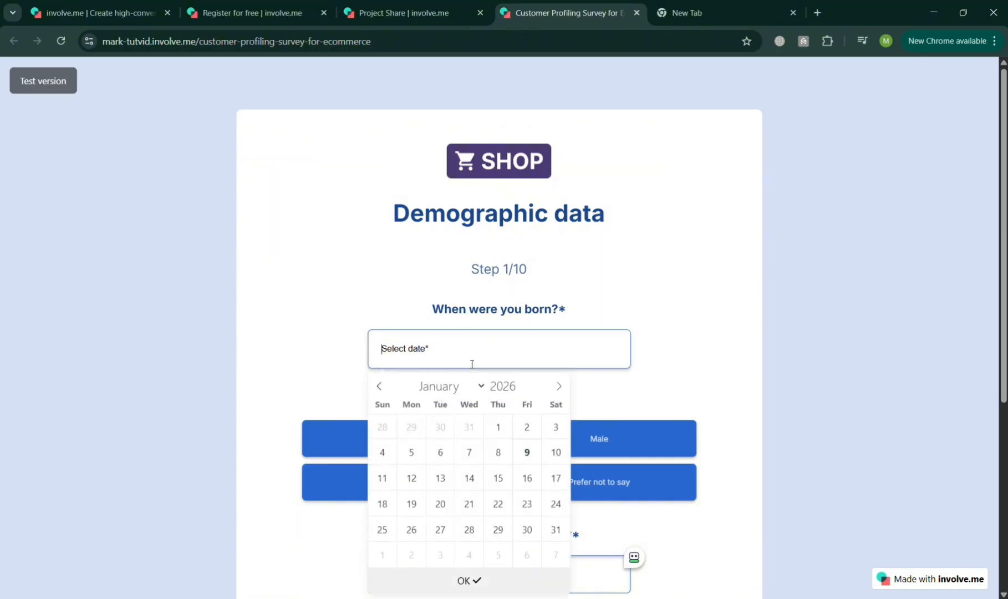
pyautogui.click(492, 423)
pyautogui.click(475, 362)
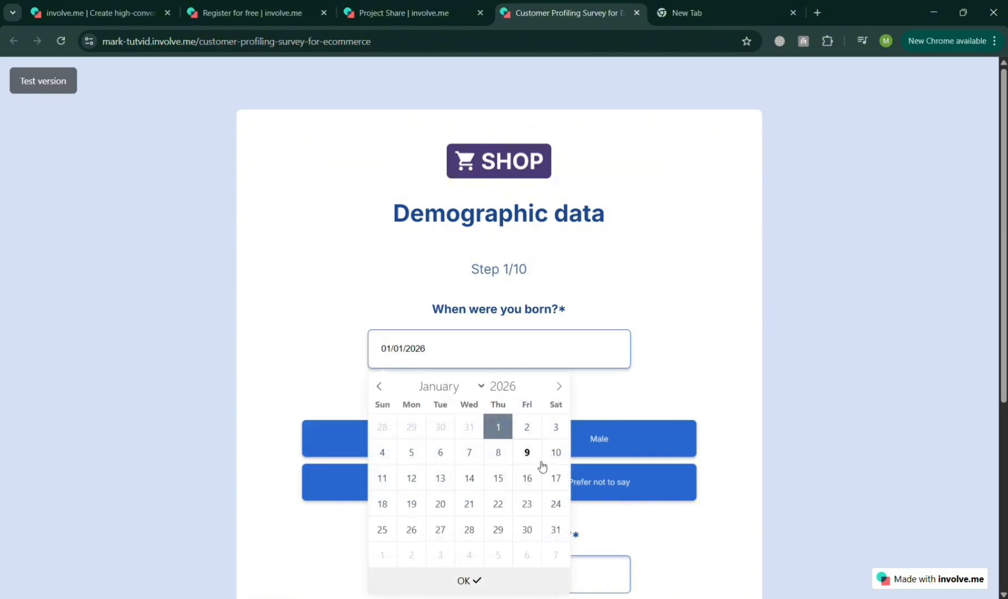
pyautogui.click(527, 452)
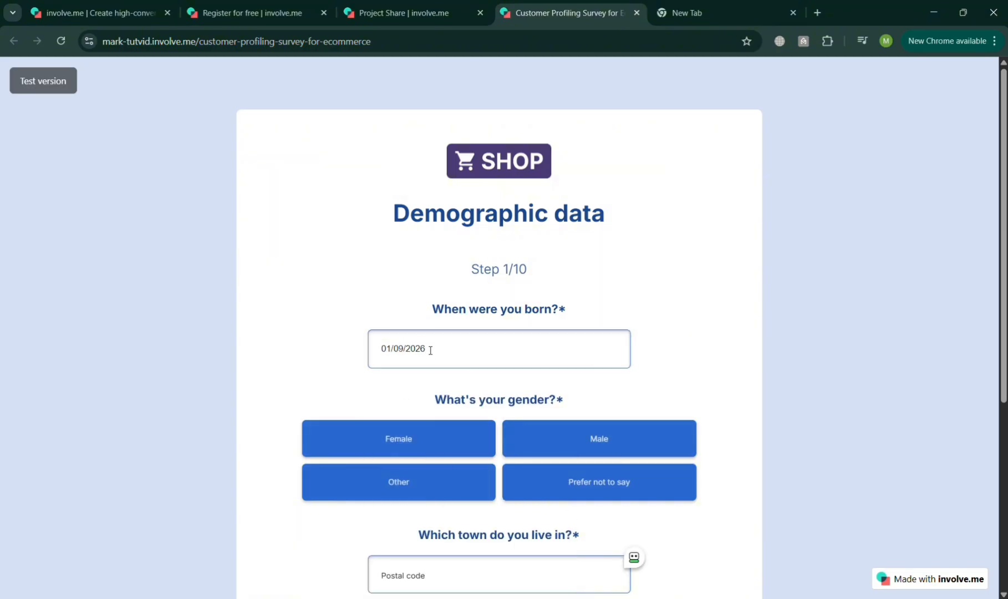
pyautogui.press('BackSpace')
pyautogui.write('00')
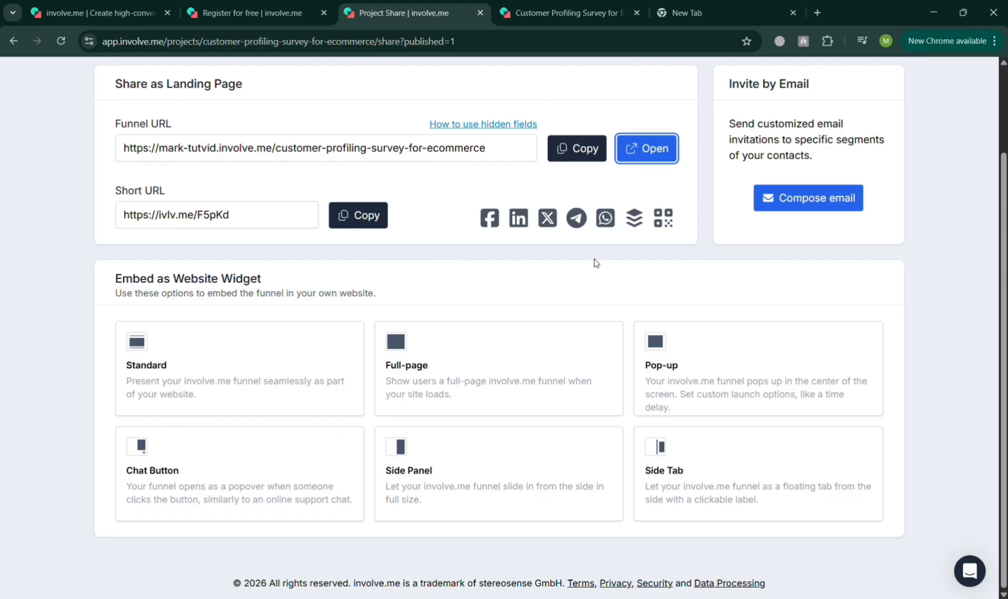
# Choose the Standard website widget for the funnel and copy its embed code
pyautogui.click(244, 363)
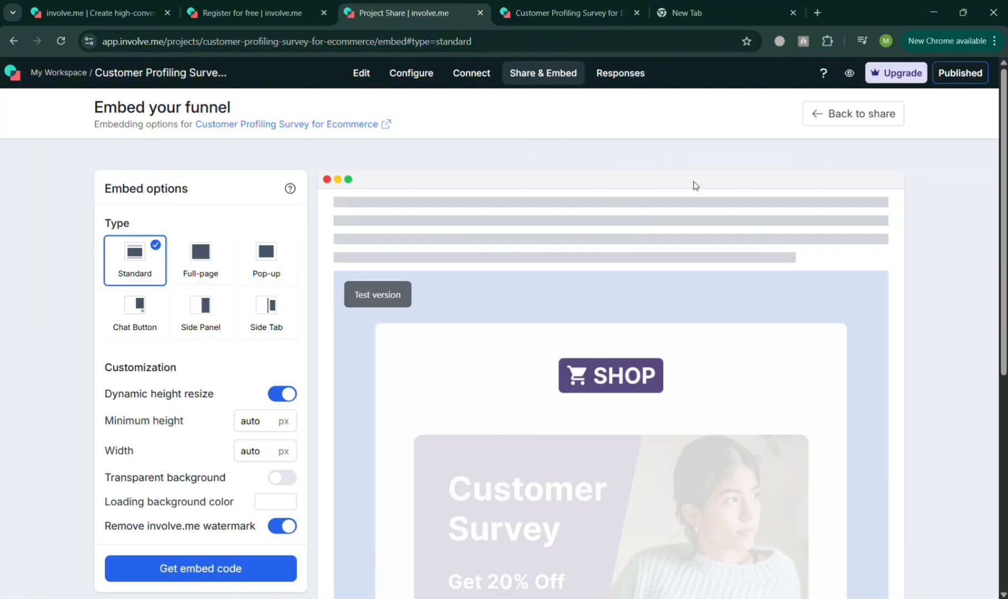
pyautogui.scroll(-2, 219, 546)
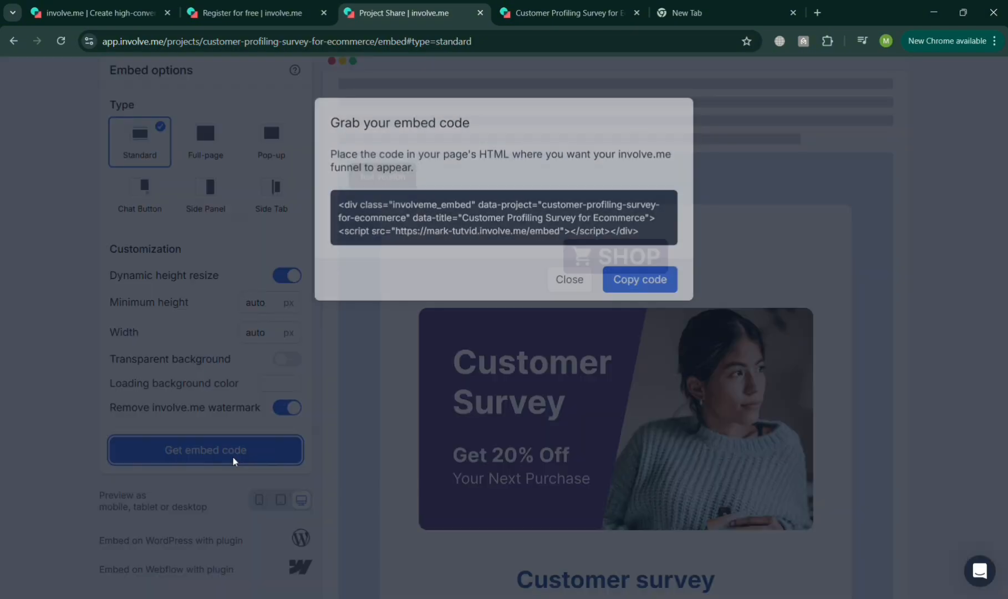
pyautogui.click(235, 460)
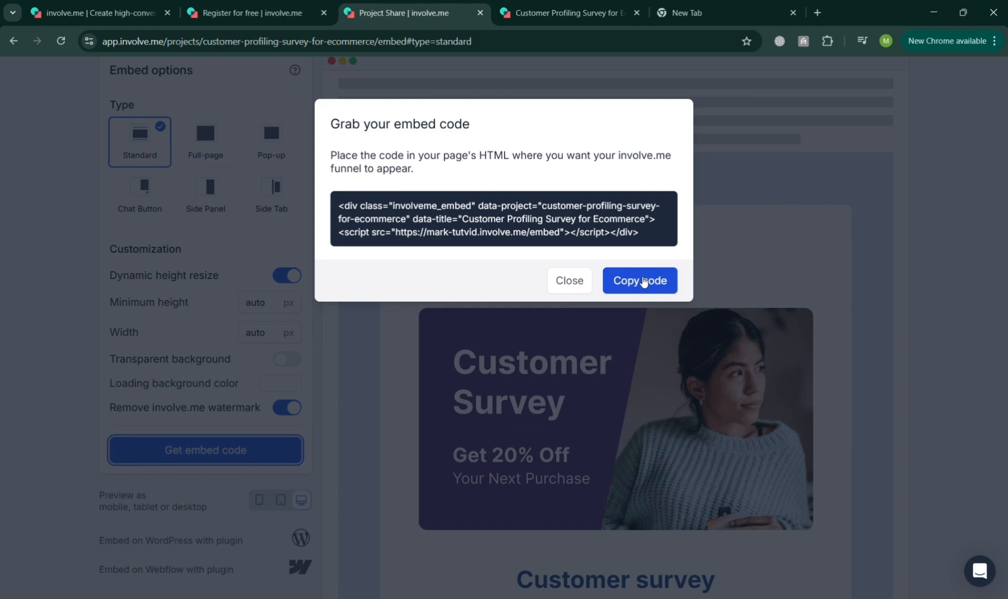
pyautogui.click(643, 282)
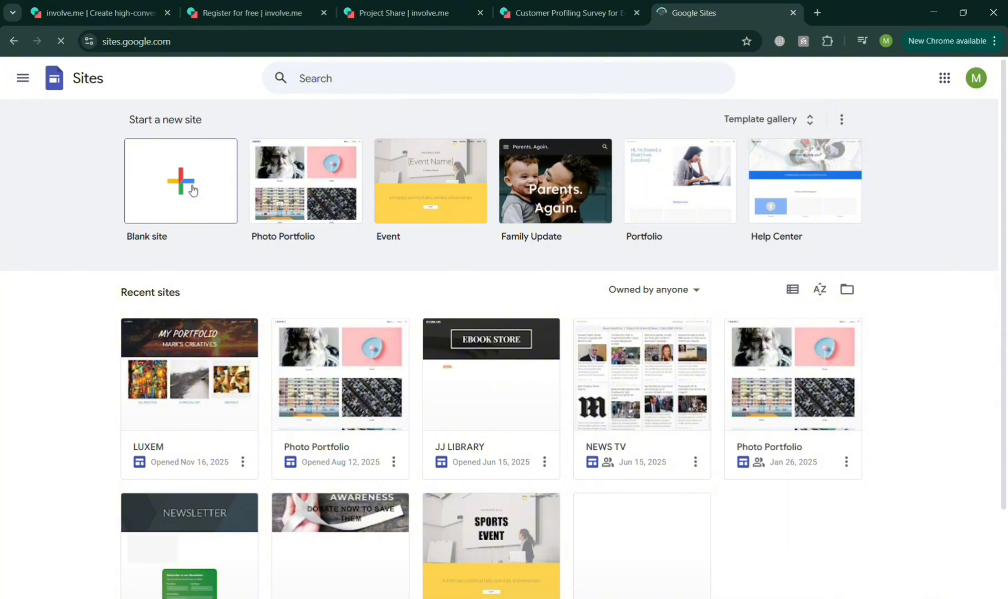
# In Google Sites, create a blank site and insert the copied funnel embed code as an embed from the web
pyautogui.click(203, 210)
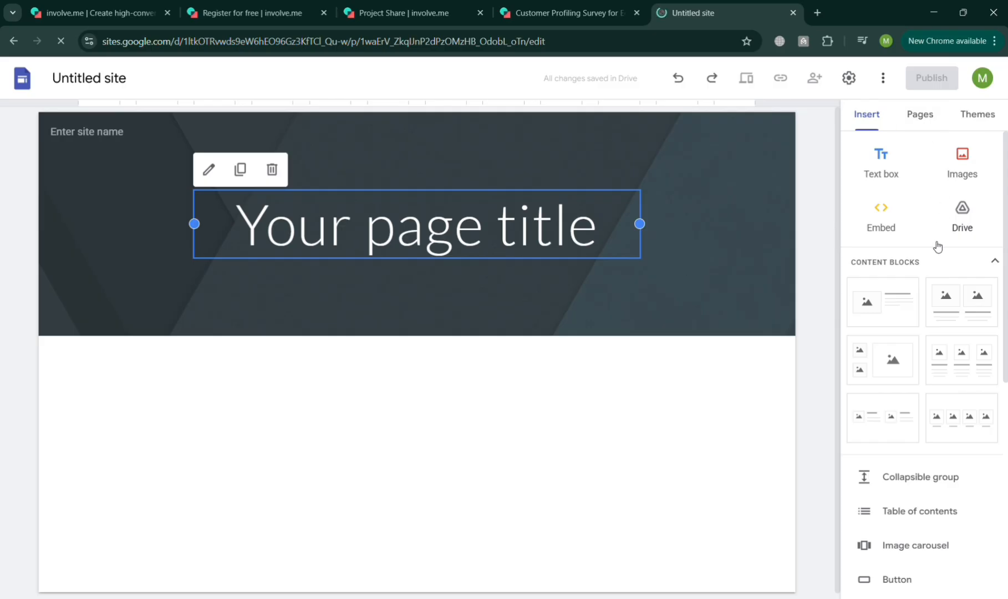
pyautogui.click(881, 213)
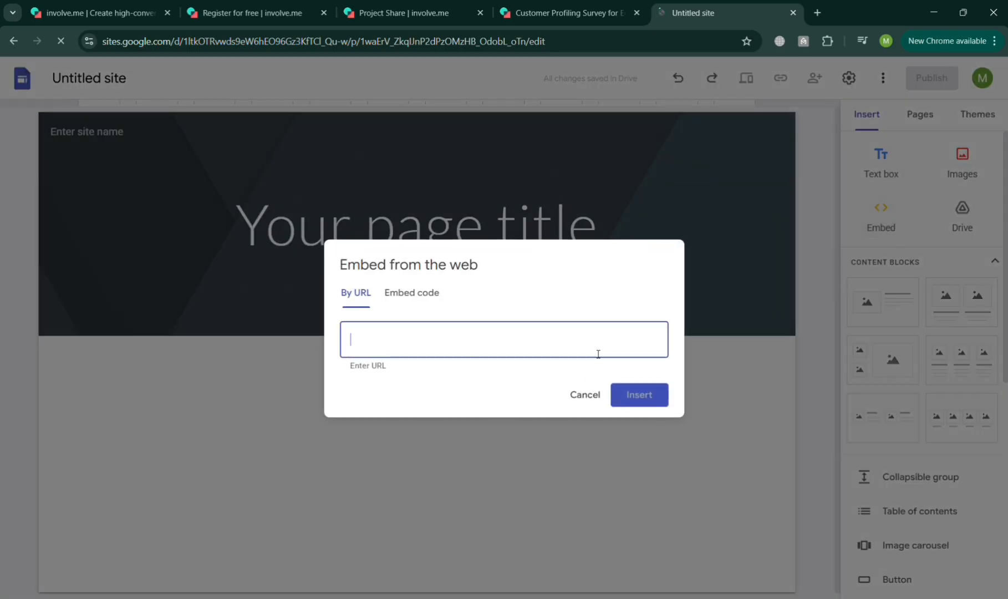
pyautogui.click(423, 302)
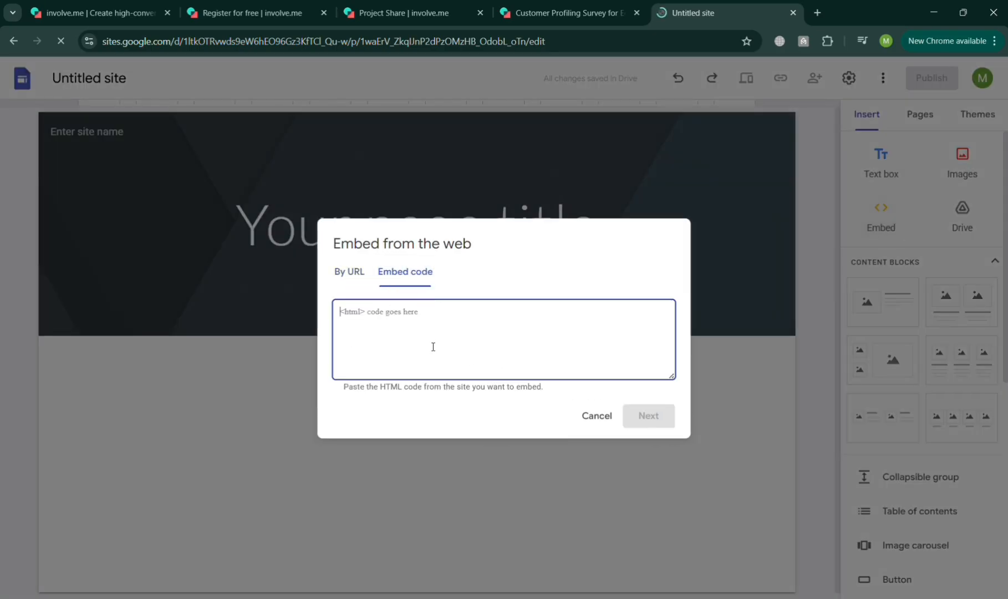
pyautogui.hotkey('ctrl', 'v')
pyautogui.click(646, 417)
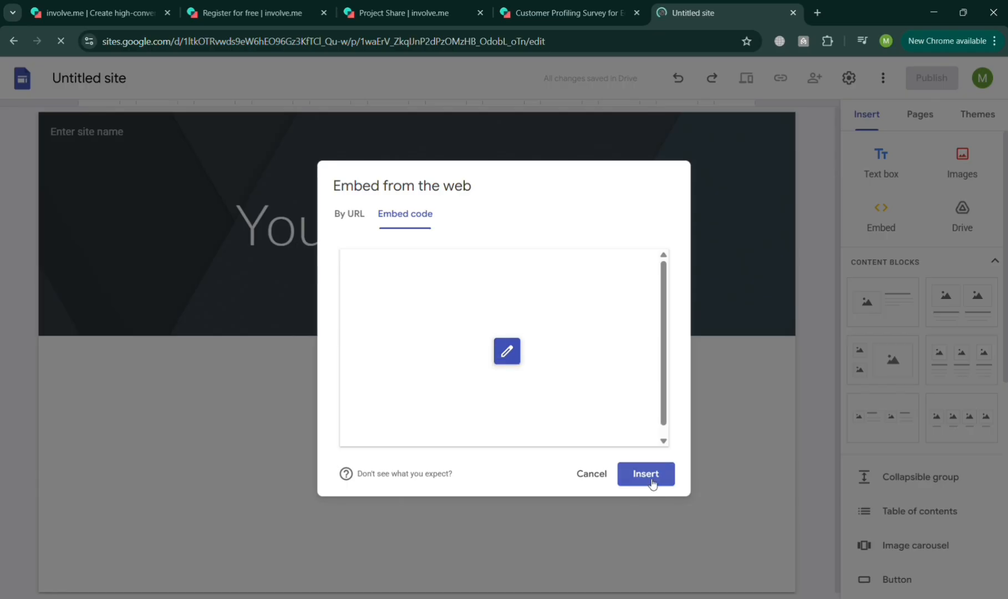
pyautogui.click(652, 479)
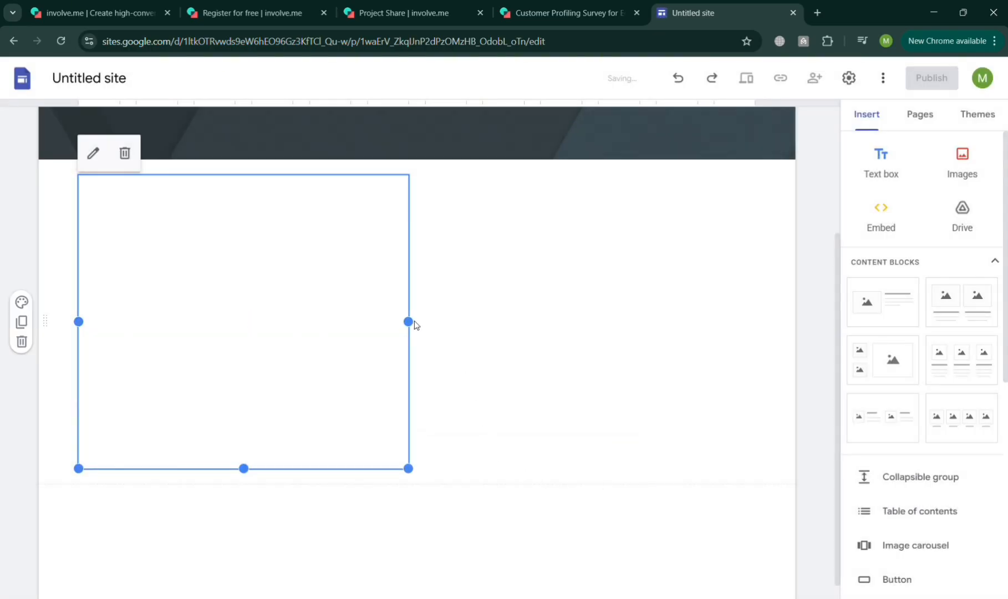
# Widen the embedded funnel block to the full content width, extend its height well down the page, and check the embedded survey
pyautogui.moveTo(408, 322); pyautogui.dragTo(752, 335)
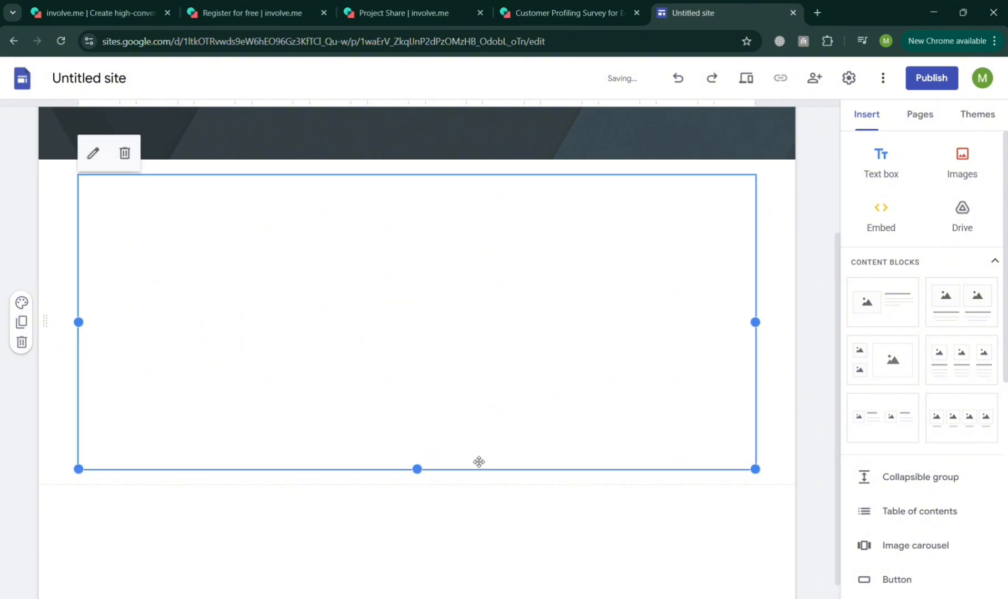
pyautogui.moveTo(417, 469); pyautogui.dragTo(414, 531)
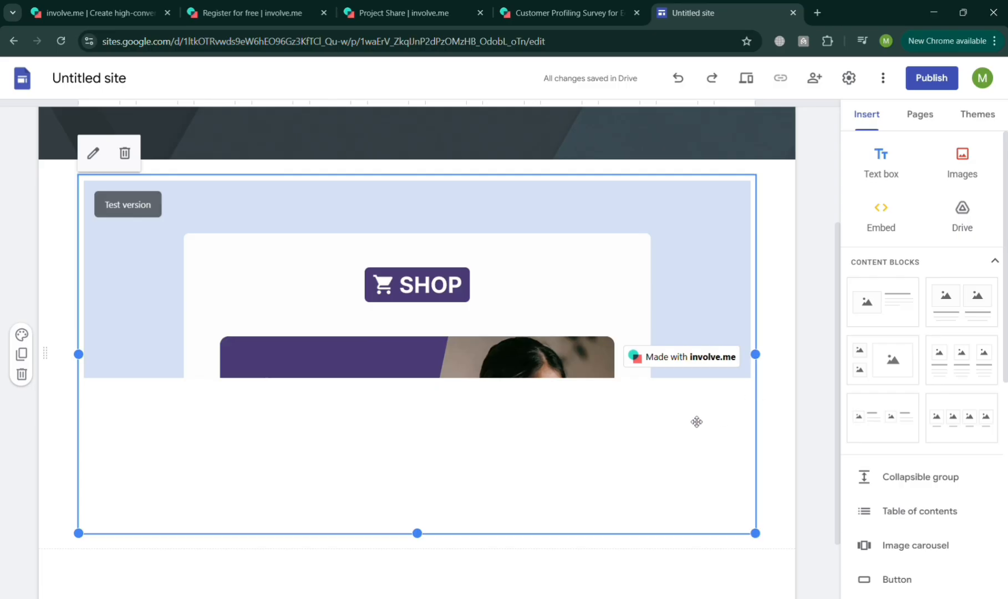
pyautogui.scroll(3, 695, 421)
pyautogui.scroll(-5, 641, 461)
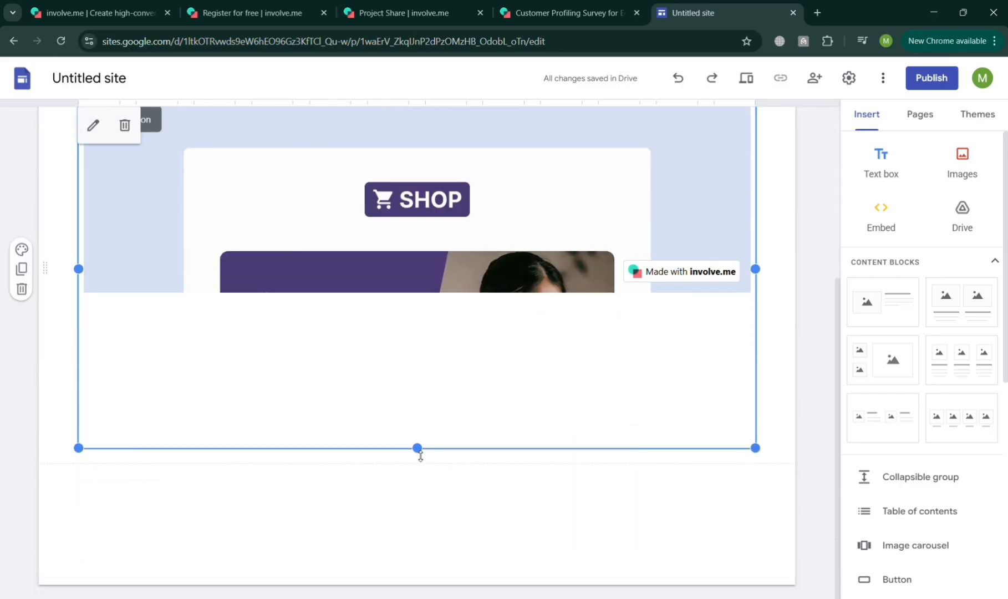
pyautogui.moveTo(417, 448); pyautogui.dragTo(429, 564)
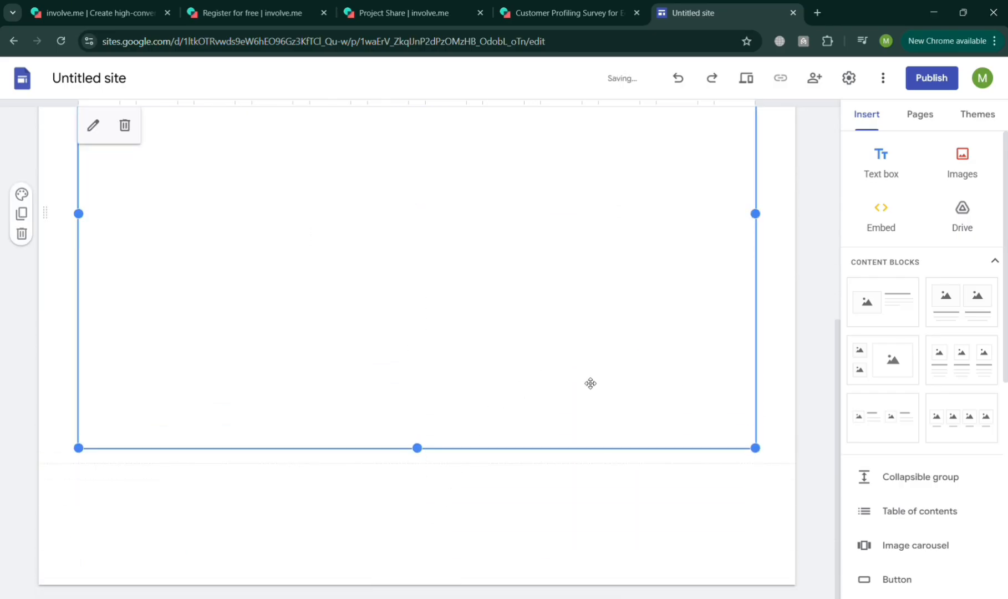
pyautogui.scroll(3, 589, 383)
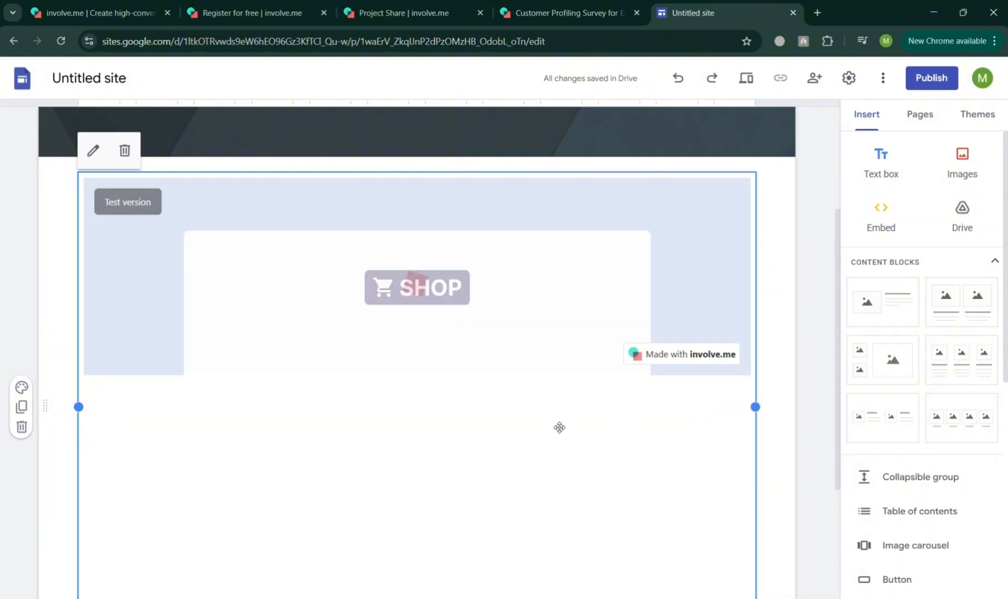
pyautogui.scroll(1, 532, 312)
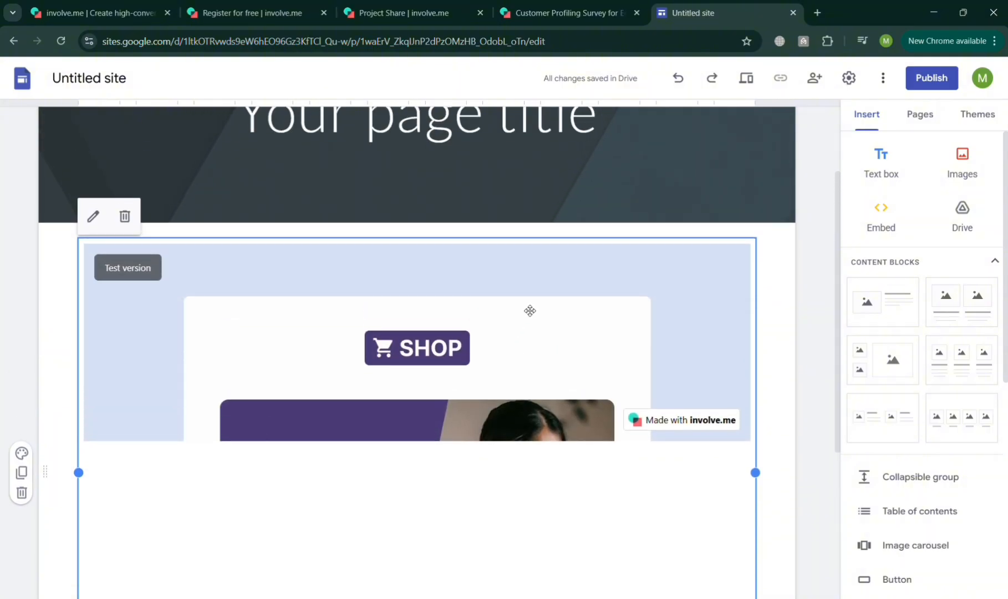
pyautogui.scroll(-3, 536, 372)
pyautogui.scroll(2, 536, 380)
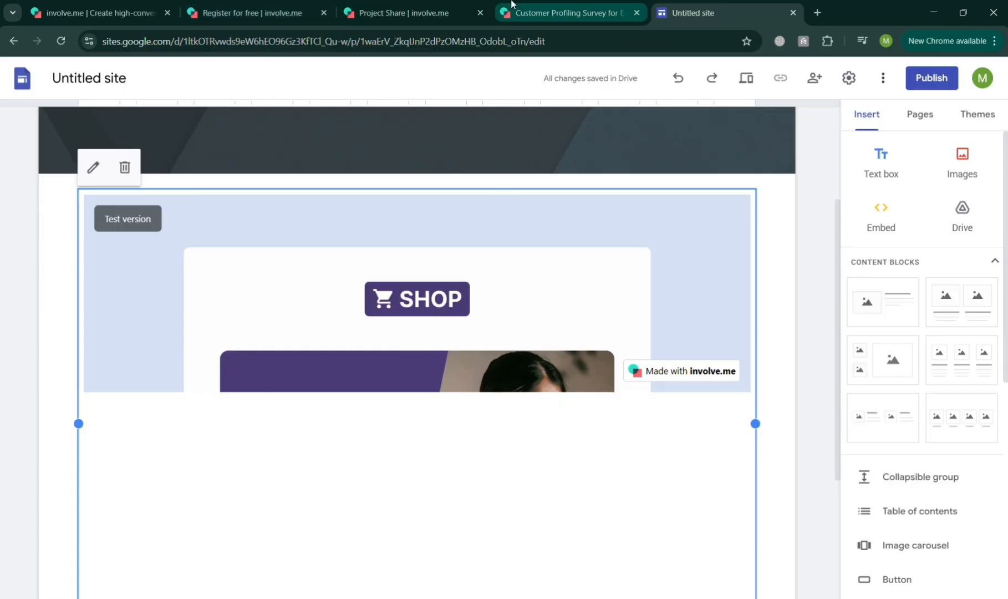
# Switch back to involve.me and review the funnel's Standard embed options
pyautogui.click(511, 11)
pyautogui.click(447, 4)
pyautogui.click(582, 286)
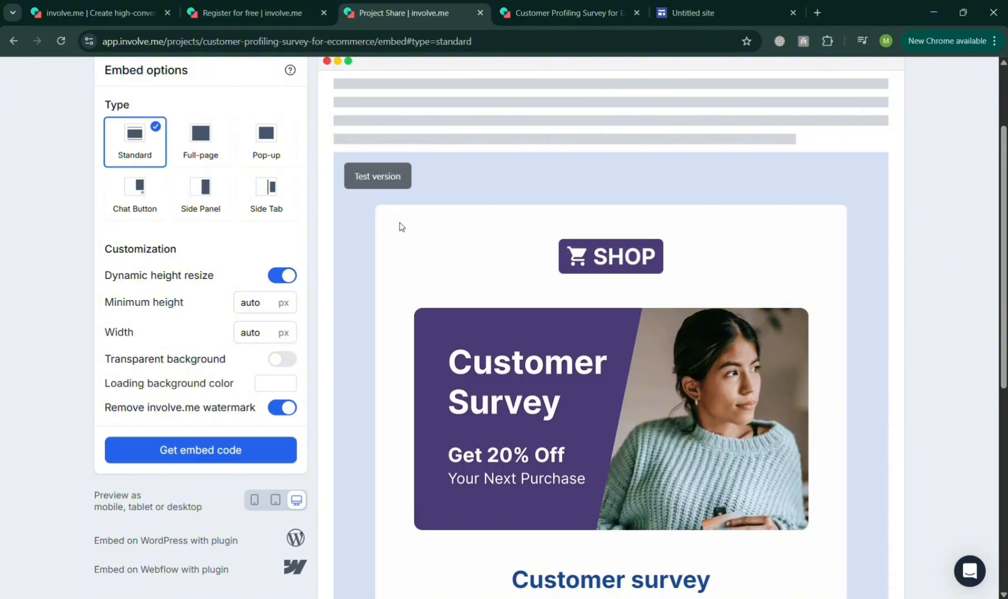
pyautogui.scroll(3, 400, 225)
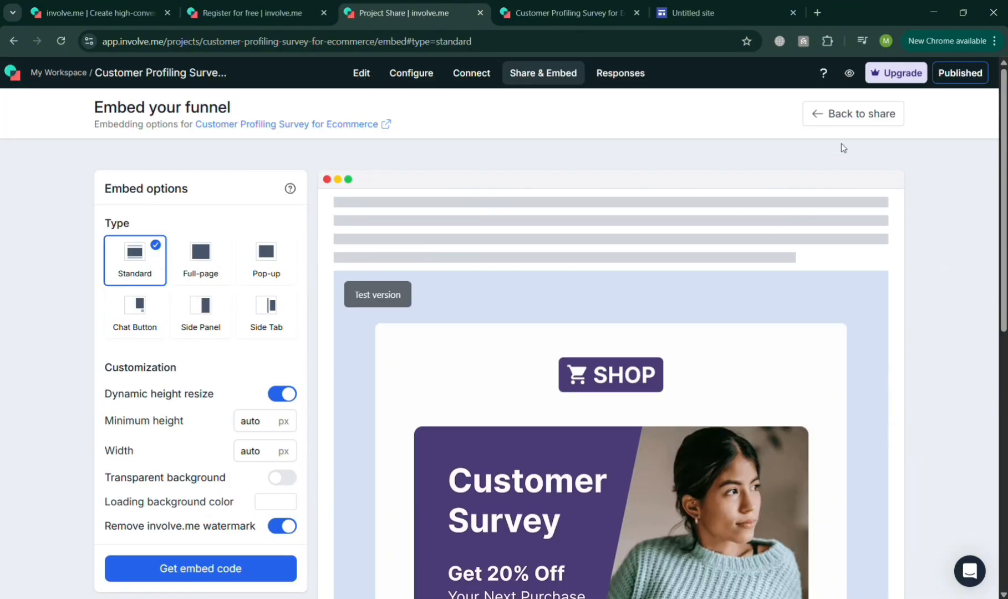